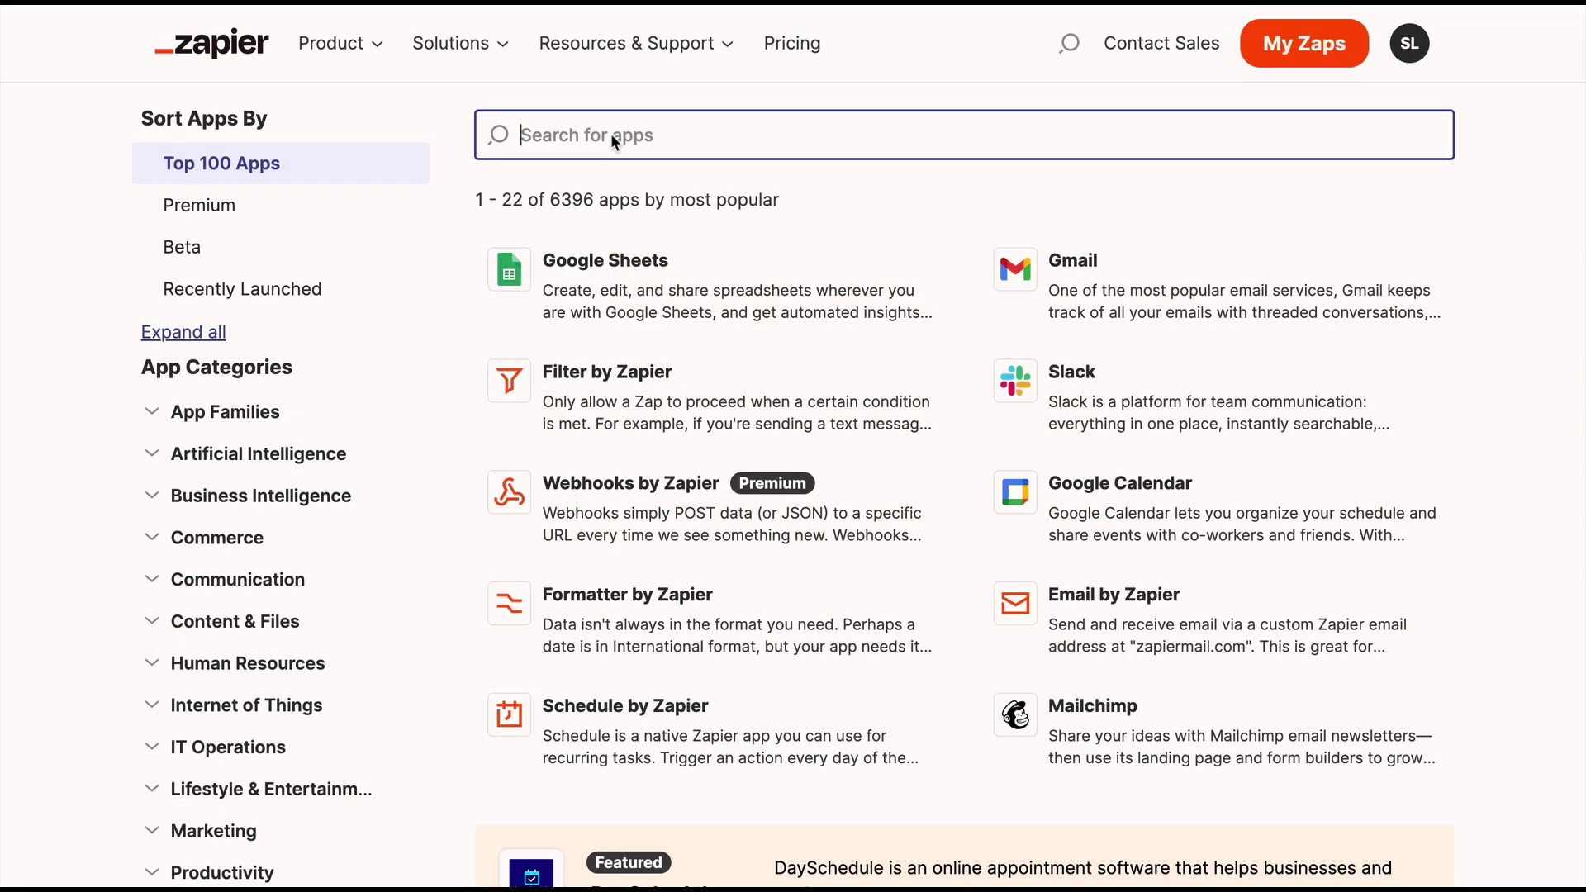
{"action": "type", "text": "typefor"}
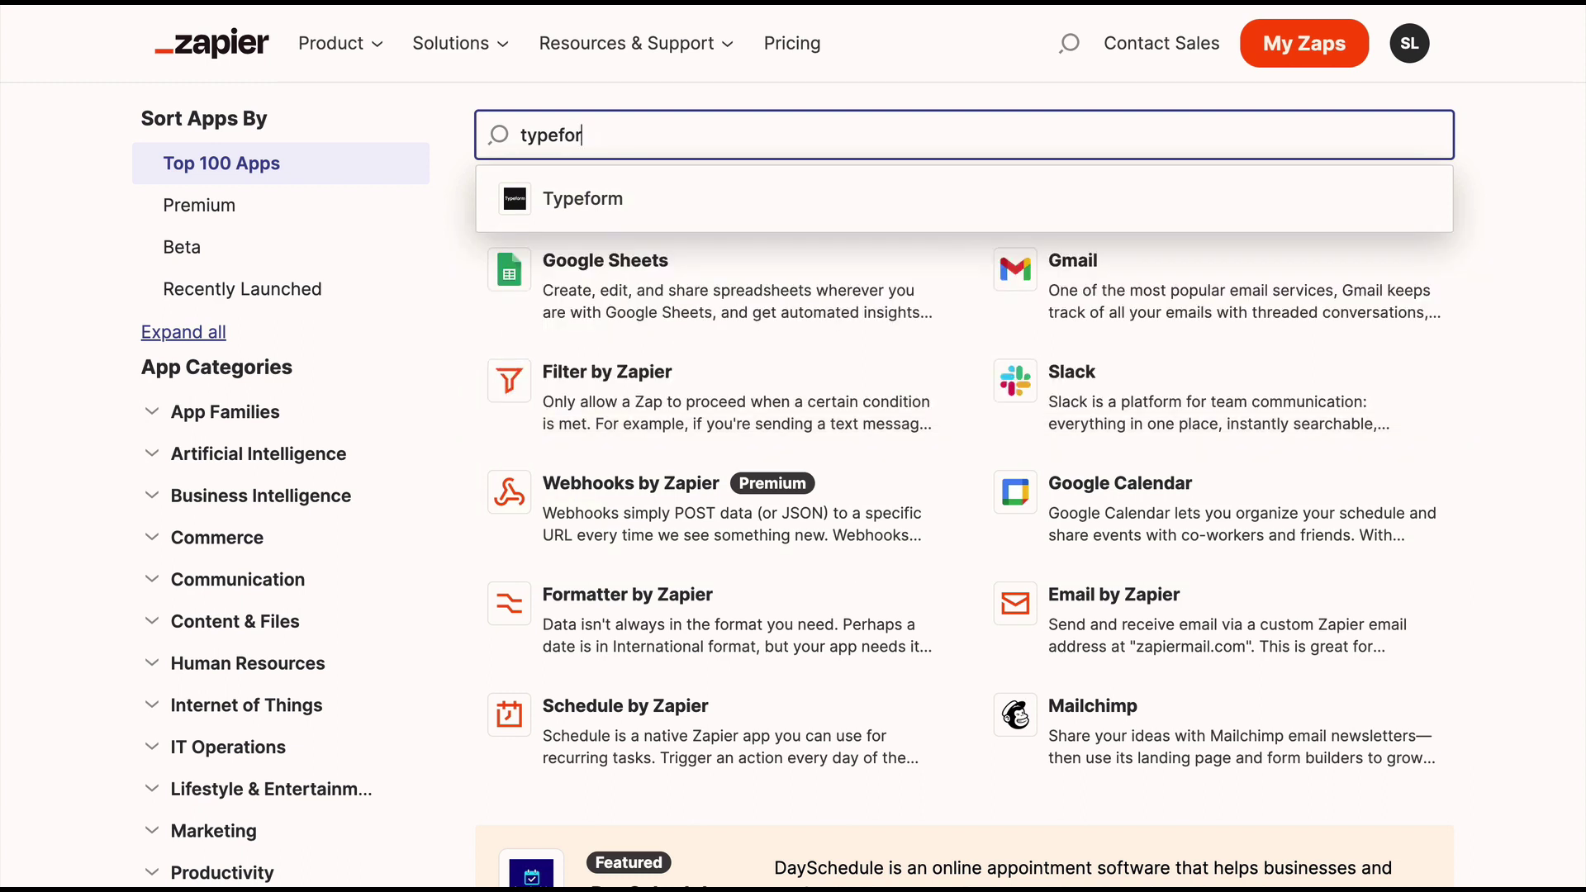
- Search the app directory for Typeform, Calendly and Stripe, clearing the search after each
{"action": "key", "text": "BackSpace"}
{"action": "key", "text": "BackSpace"}
{"action": "key", "text": "BackSpace"}
{"action": "key", "text": "BackSpace"}
{"action": "key", "text": "BackSpace"}
{"action": "type", "text": "calendl"}
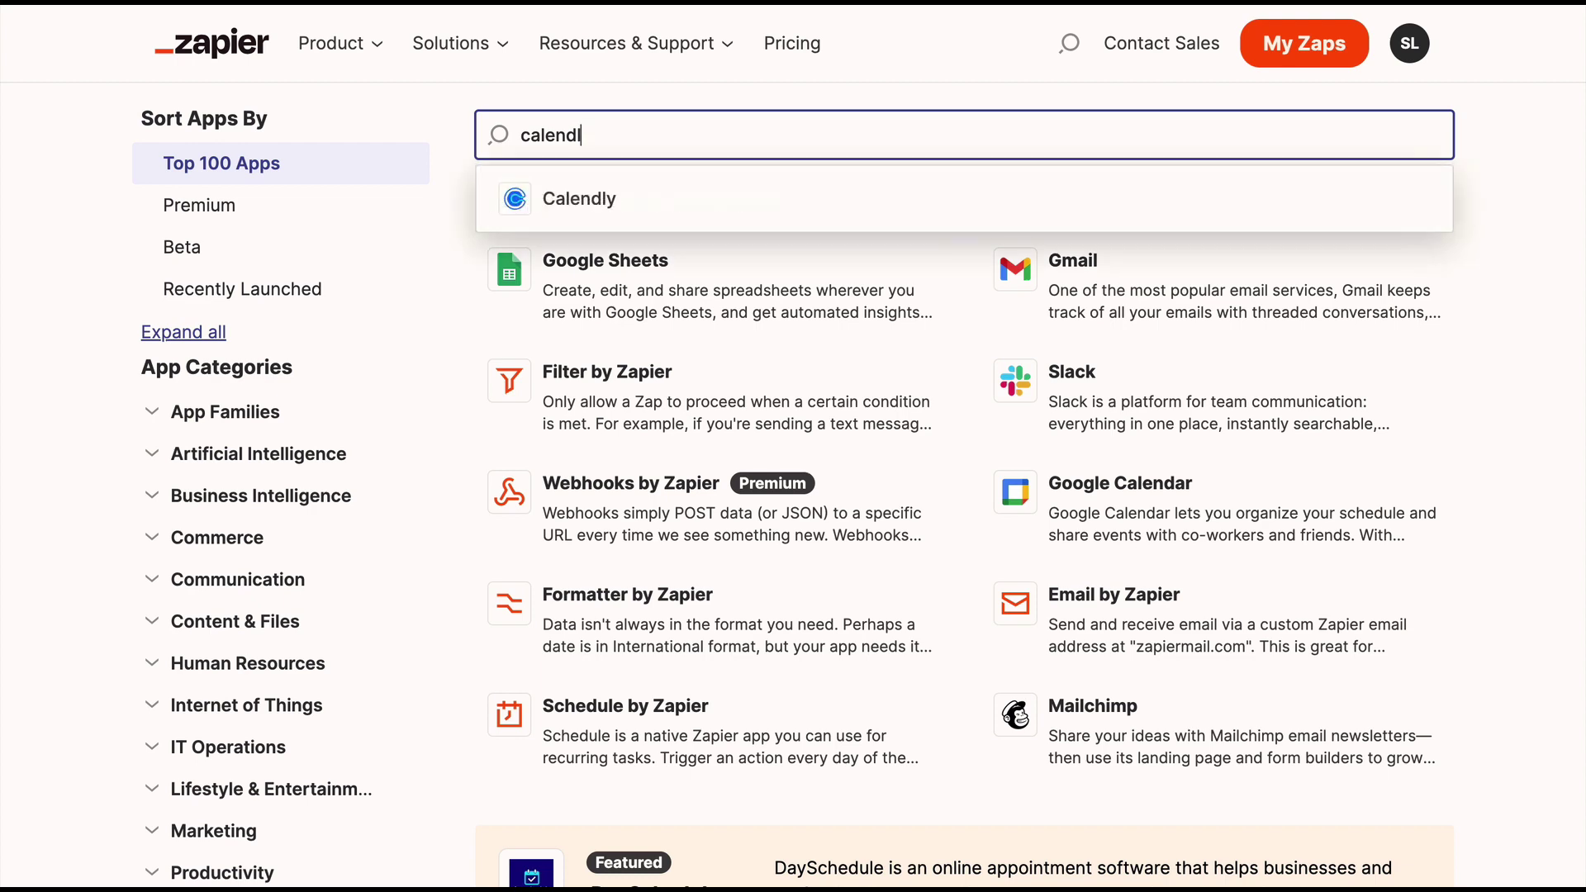
{"action": "key", "text": "BackSpace"}
{"action": "key", "text": "BackSpace"}
{"action": "type", "text": "stri"}
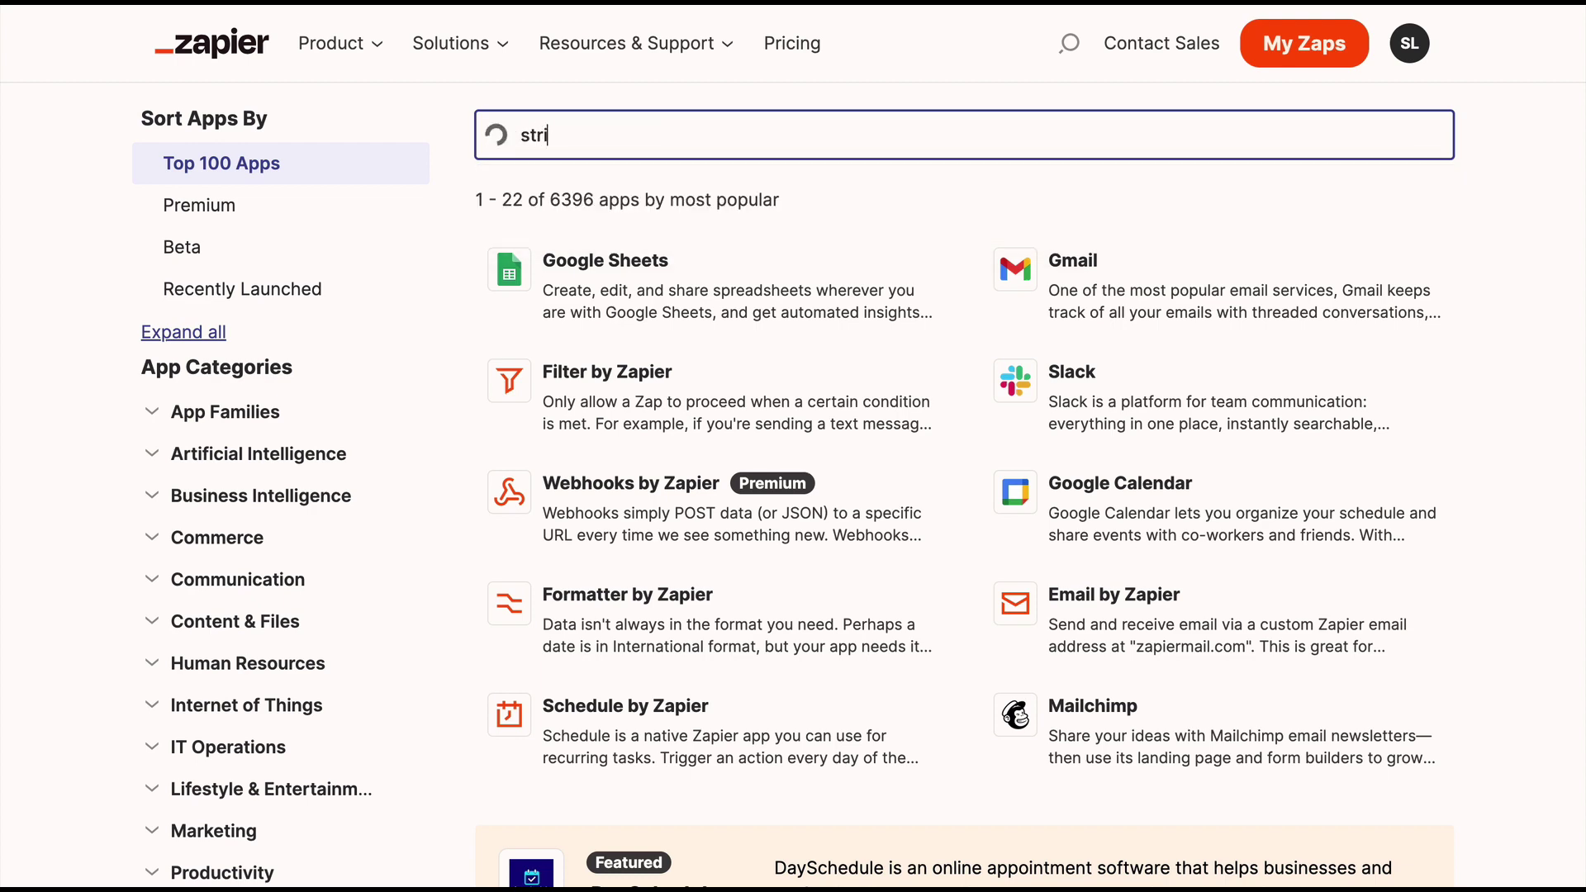
{"action": "type", "text": "pe"}
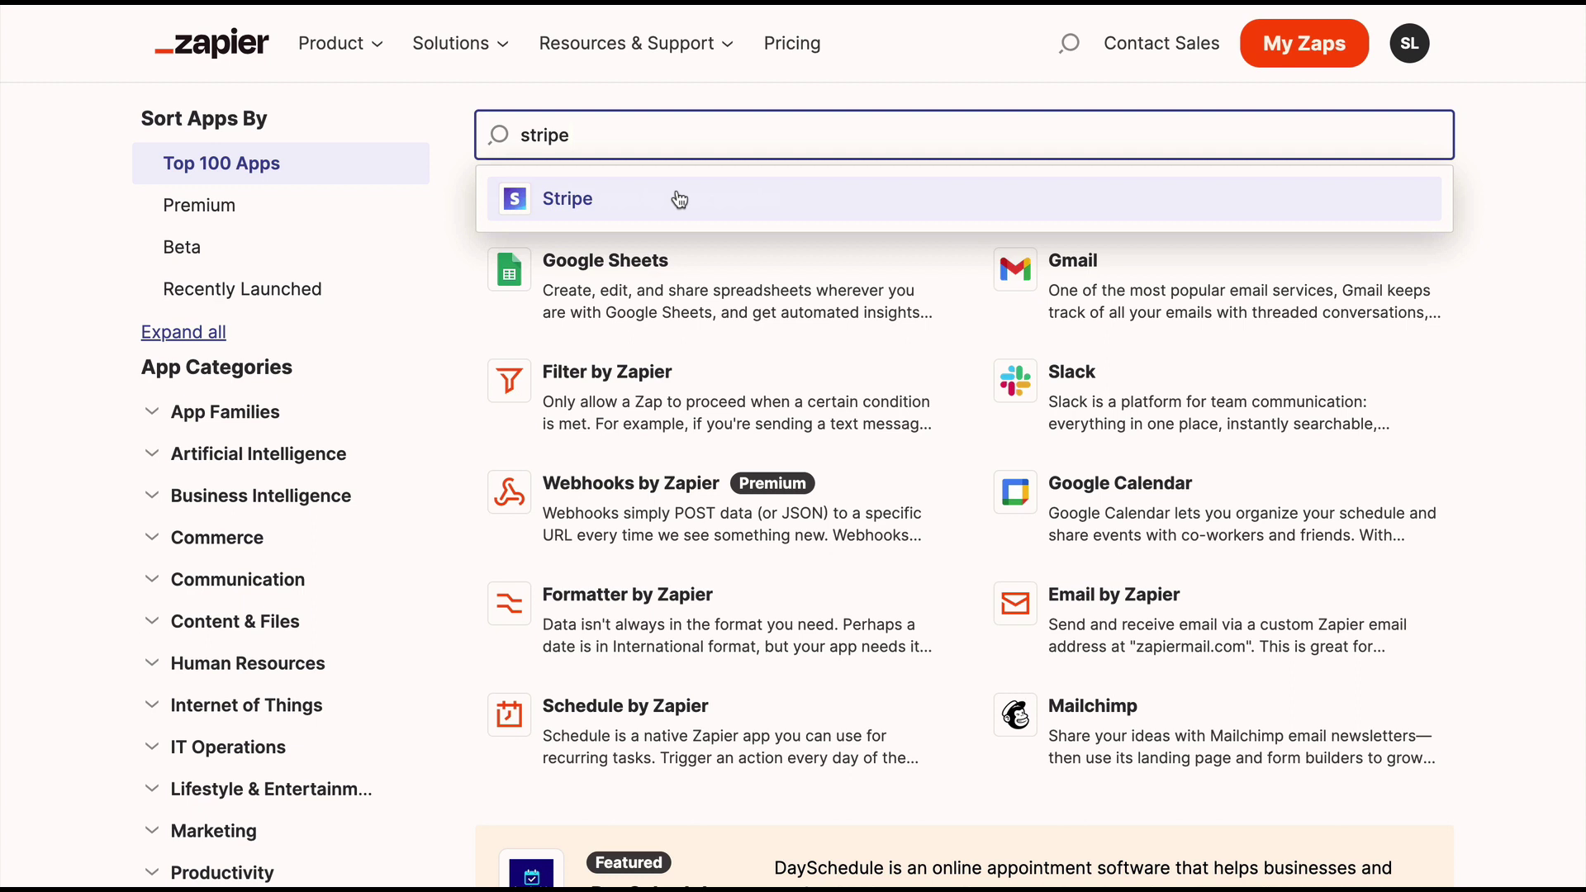
{"action": "double_click", "coordinate": [597, 133]}
{"action": "key", "text": "BackSpace"}
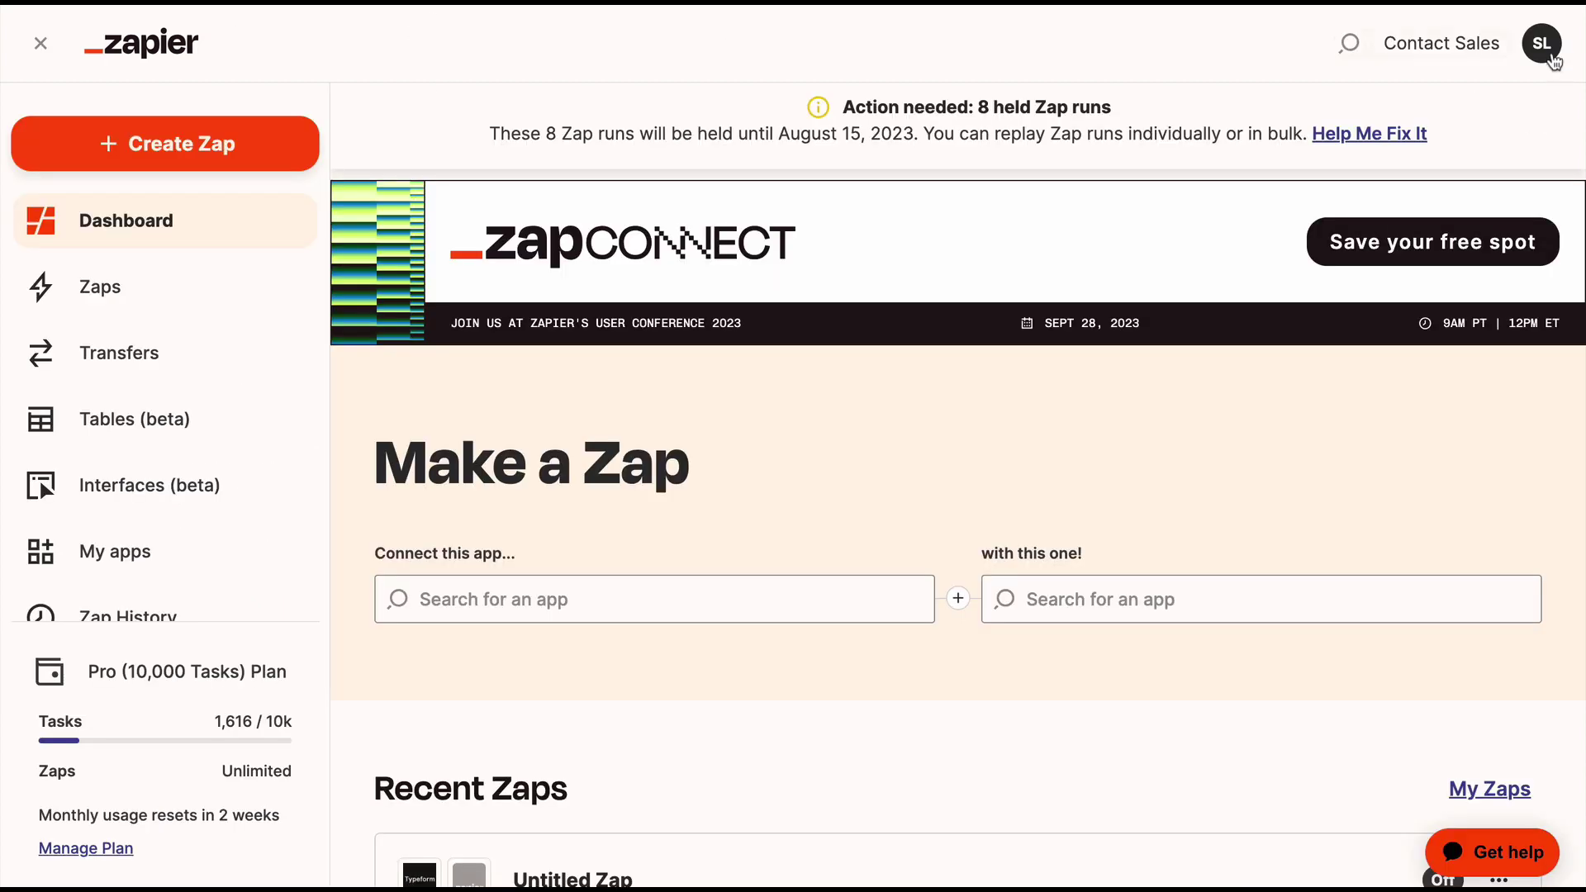
- Start a new Zap with Typeform as the trigger app and show its trigger events
{"action": "left_click", "coordinate": [1542, 44]}
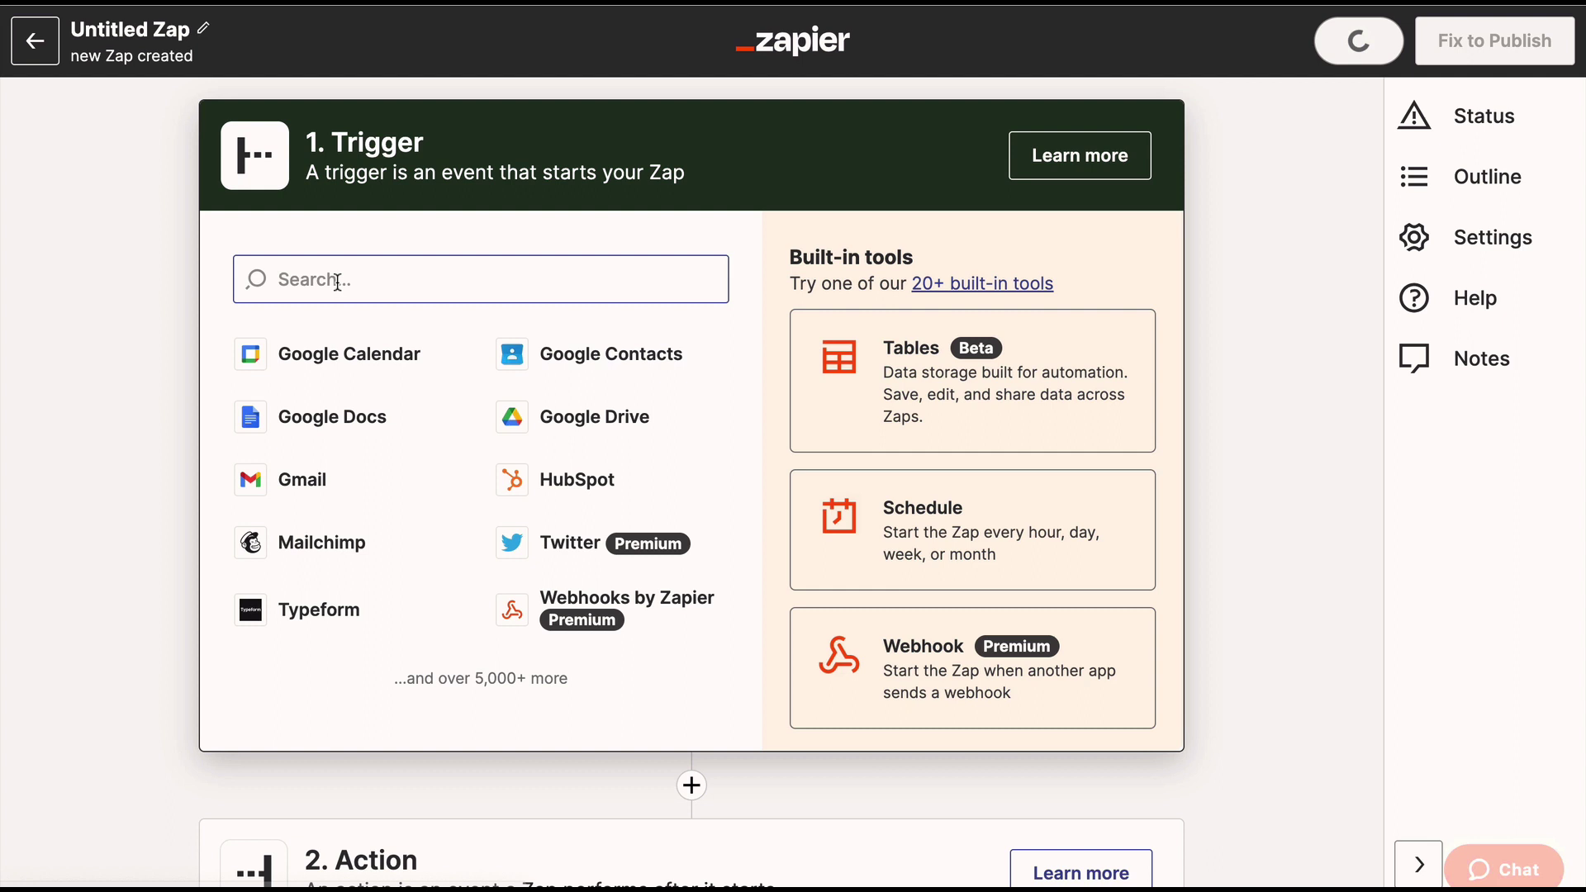
{"action": "left_click", "coordinate": [336, 280]}
{"action": "type", "text": "typef"}
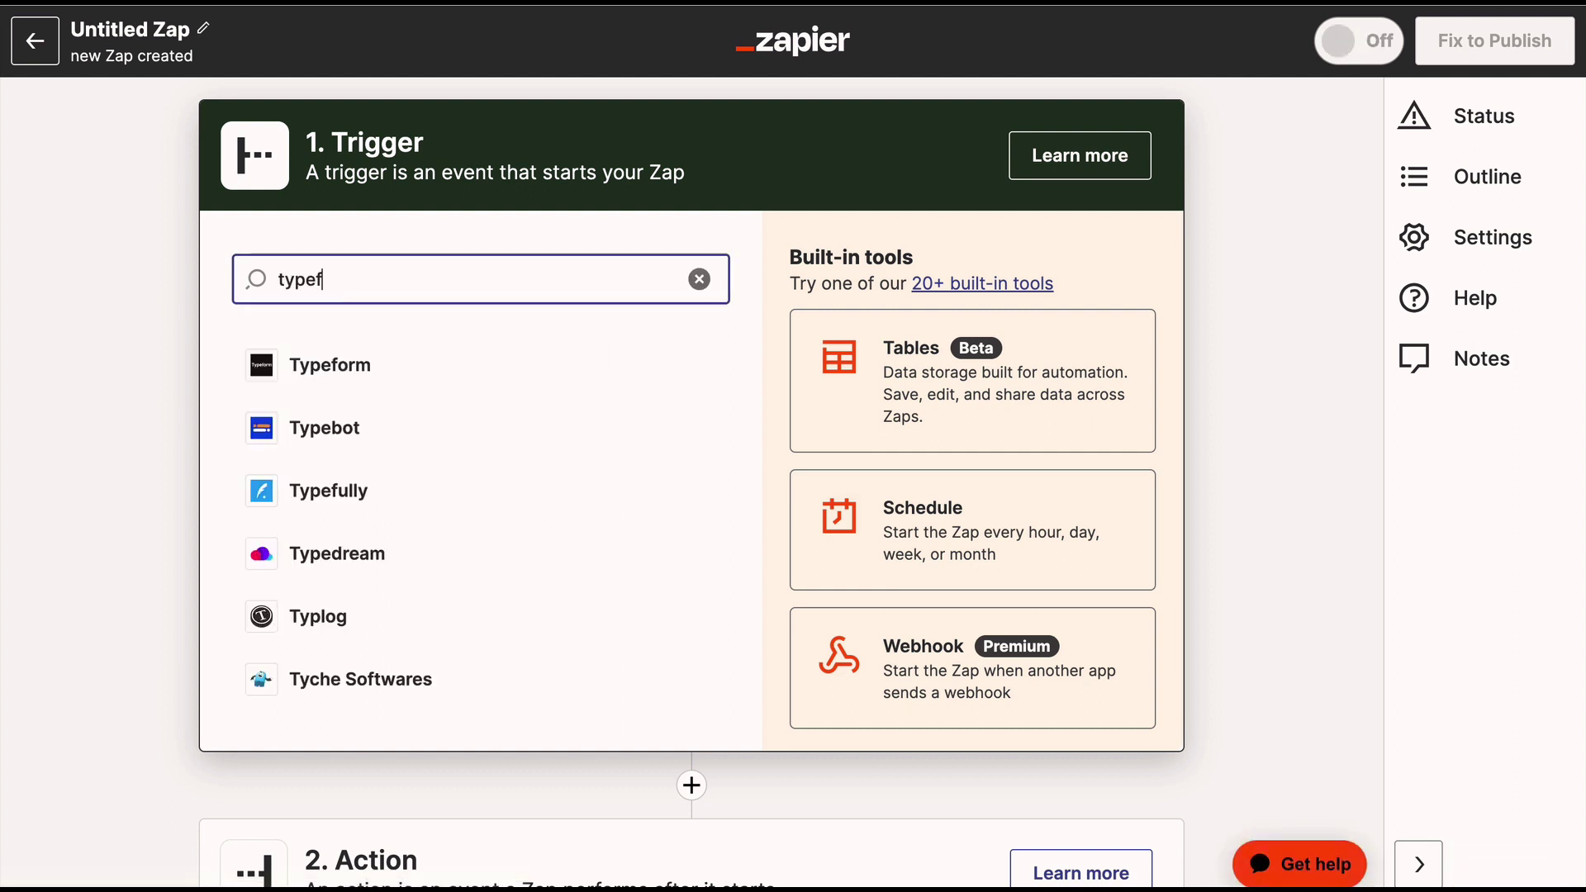
{"action": "type", "text": "rm"}
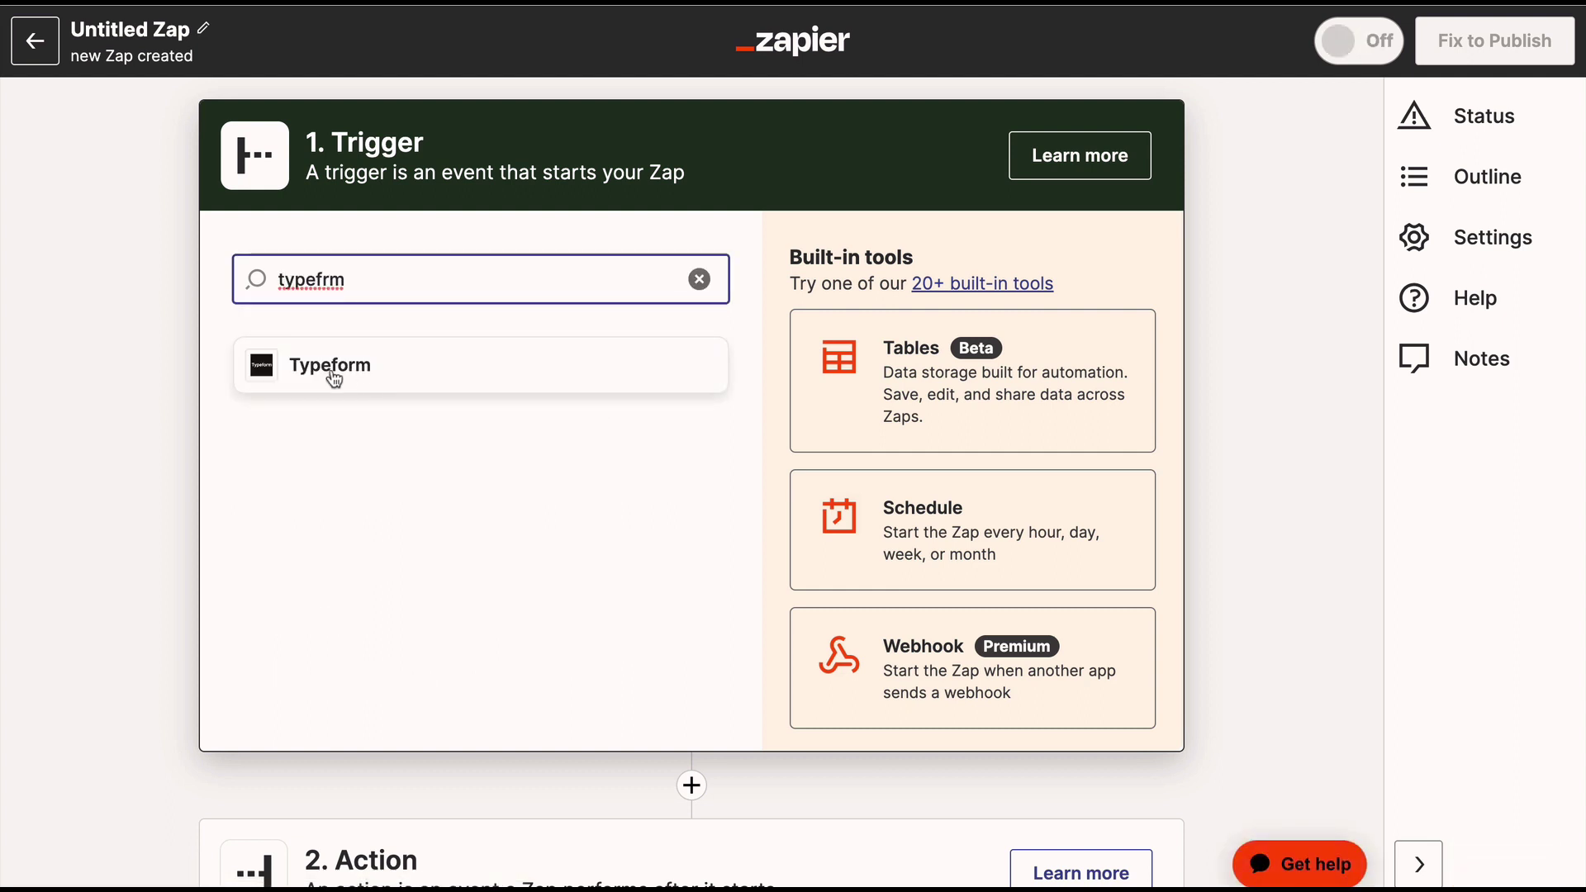
{"action": "left_click", "coordinate": [396, 376]}
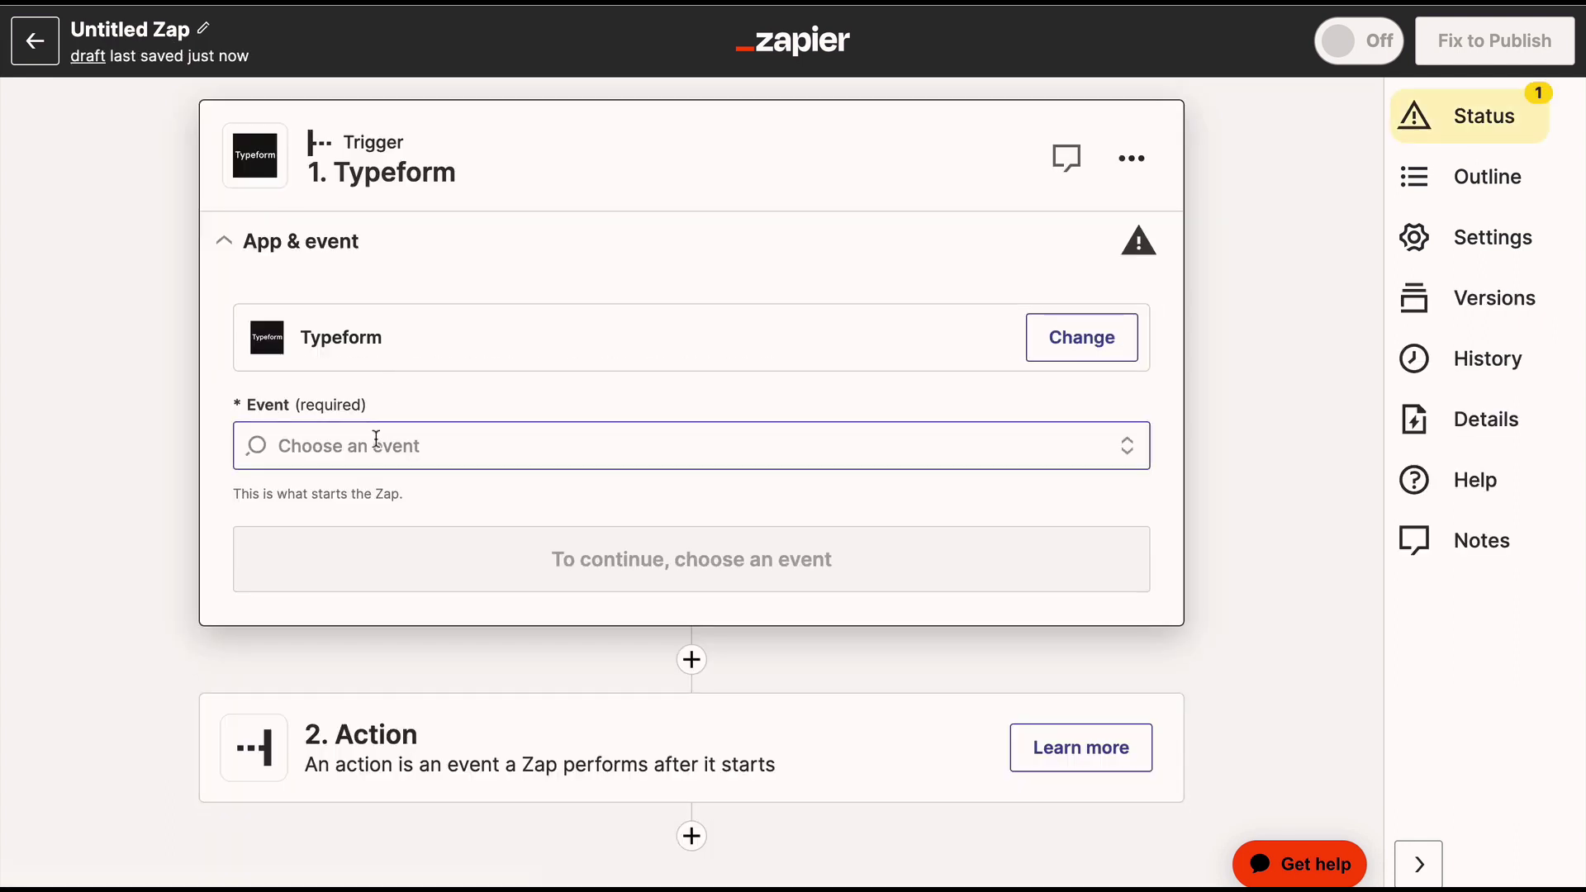
{"action": "left_click", "coordinate": [377, 444]}
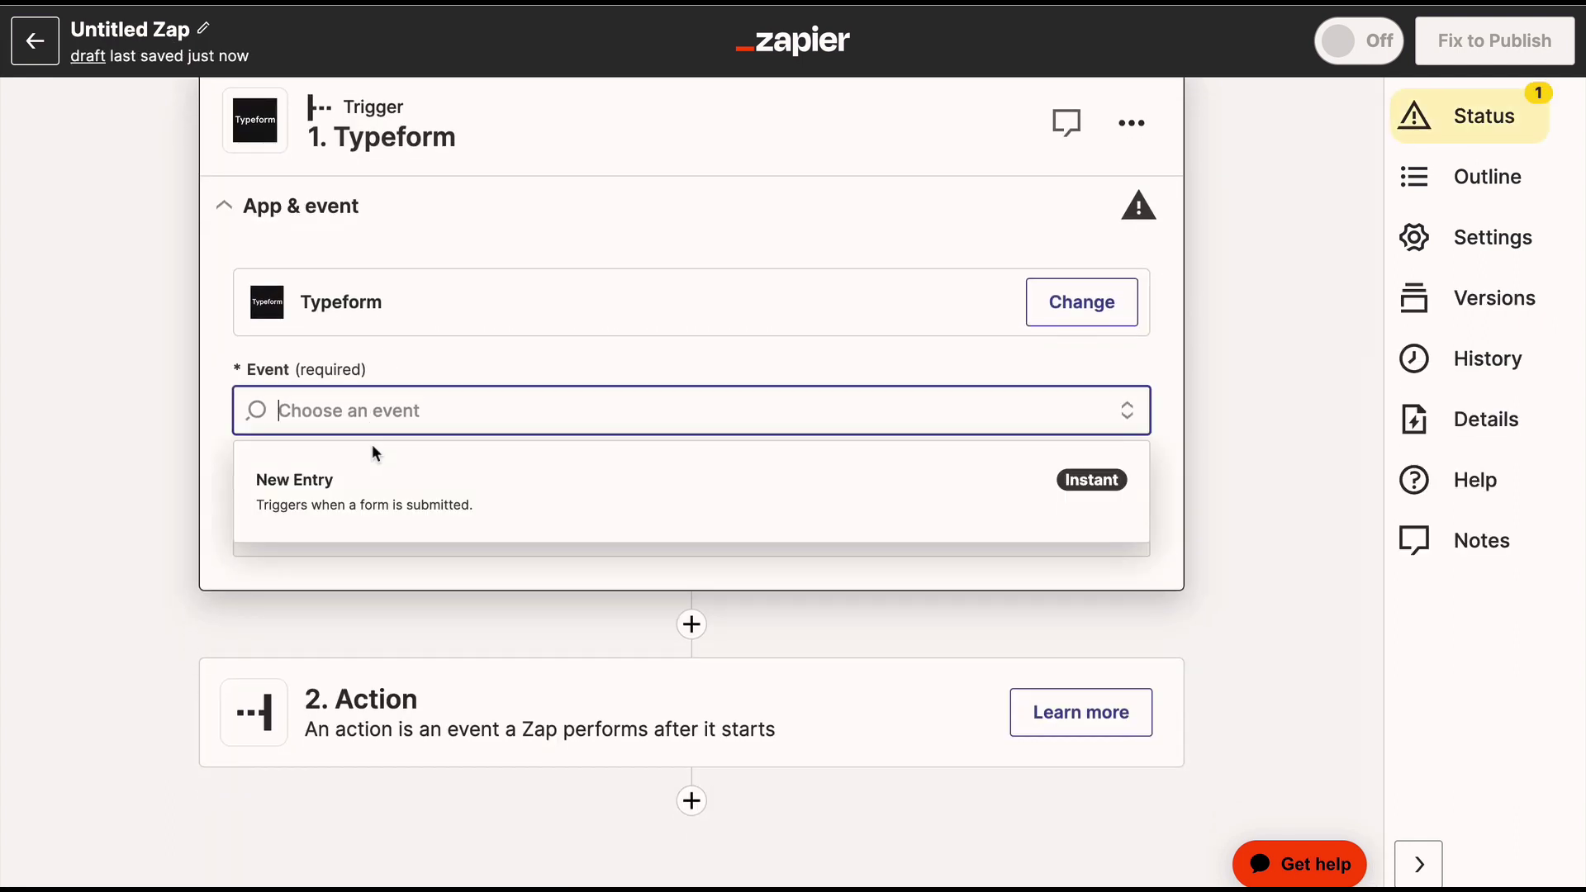
- Set the Typeform trigger event to New Entry and connect the Typeform account
{"action": "left_click", "coordinate": [401, 500]}
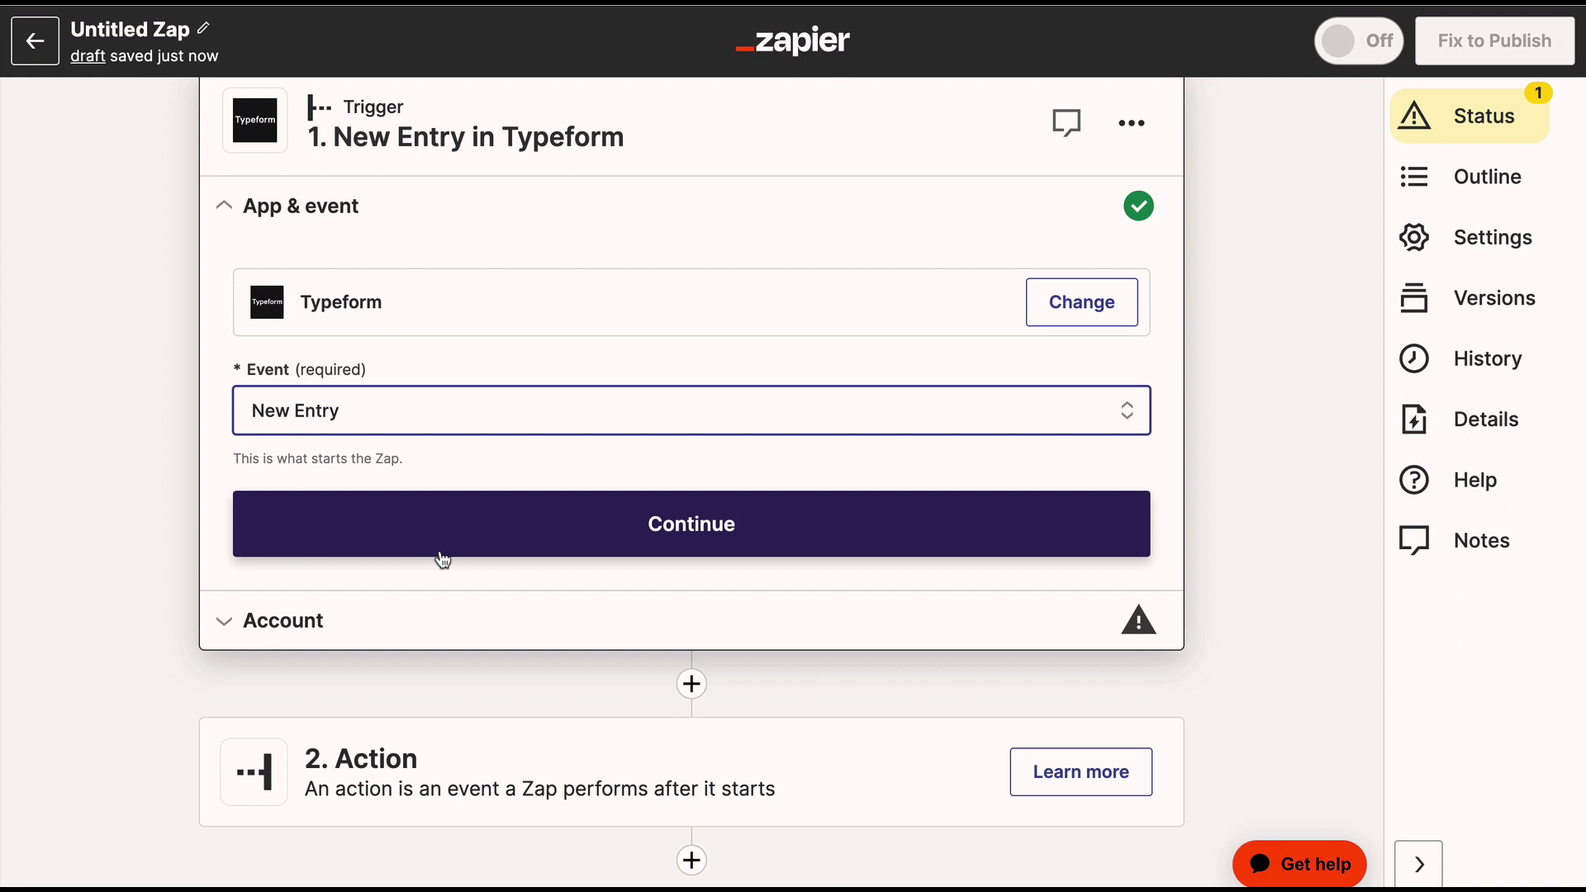
{"action": "left_click", "coordinate": [686, 525]}
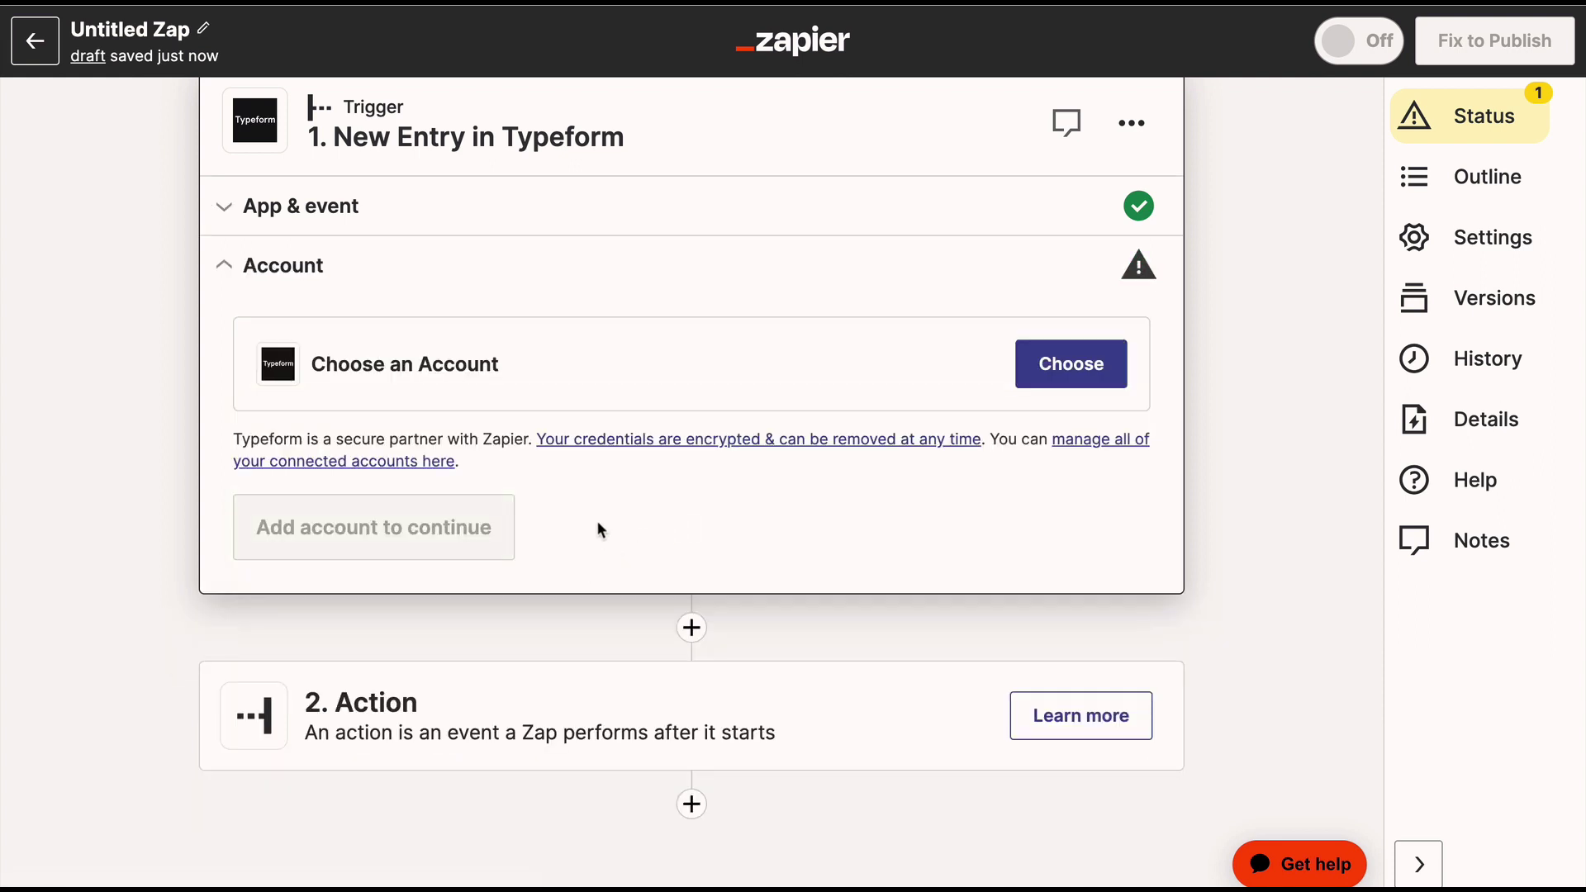
{"action": "left_click", "coordinate": [1072, 363]}
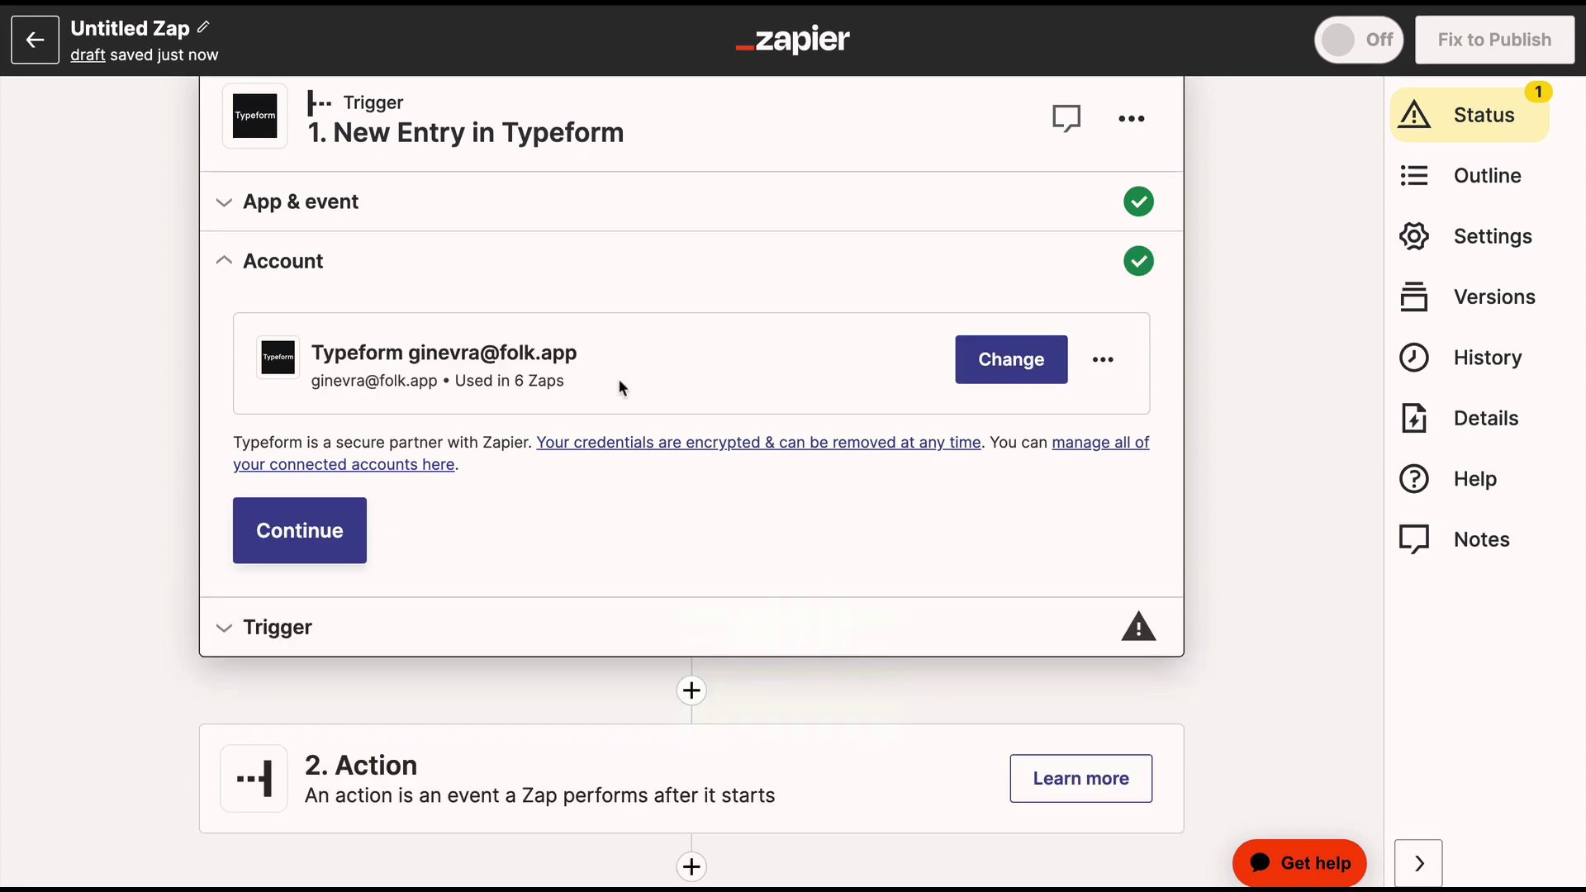
{"action": "left_click", "coordinate": [299, 530]}
- Choose the Event feedback form and test the trigger for a sample entry
{"action": "left_click", "coordinate": [329, 472]}
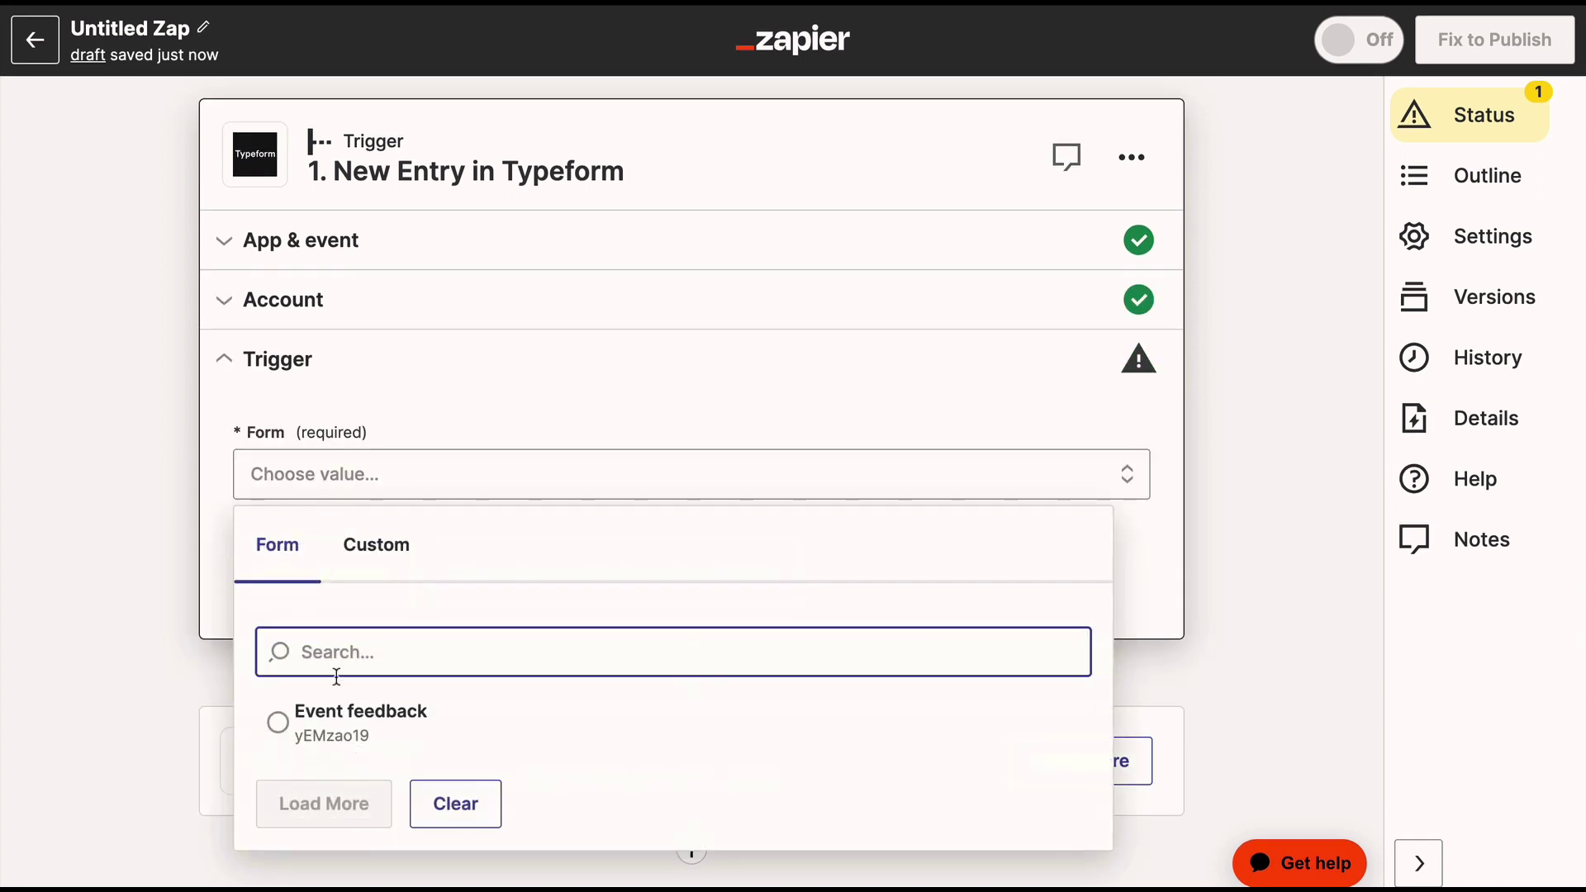
{"action": "left_click", "coordinate": [341, 719]}
{"action": "left_click", "coordinate": [496, 577]}
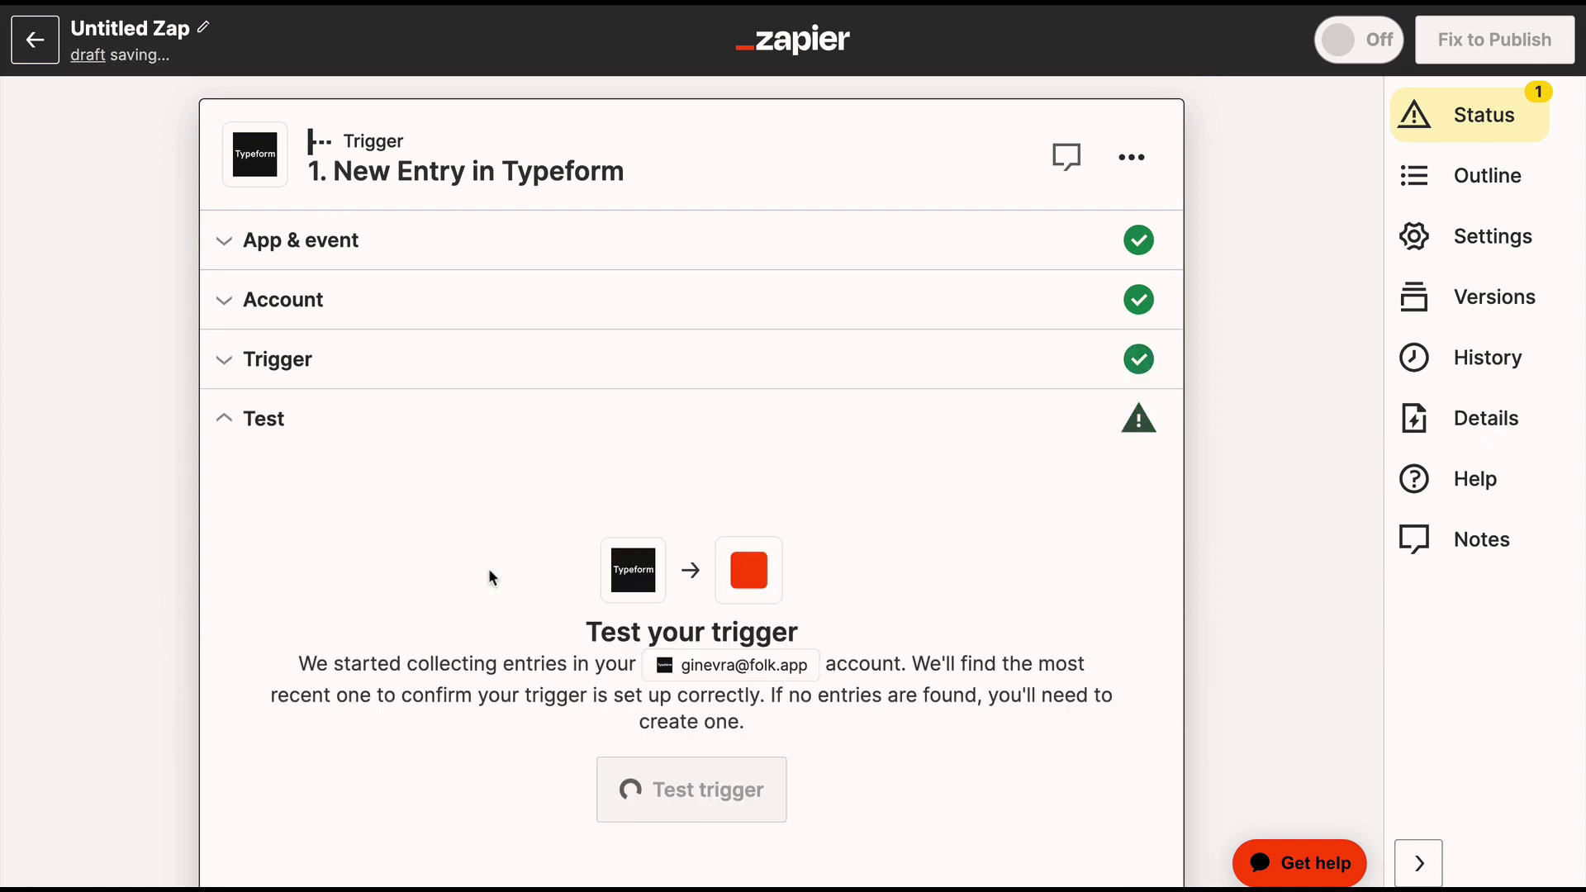
{"action": "scroll", "coordinate": [499, 618], "scroll_direction": "down", "scroll_amount": 2}
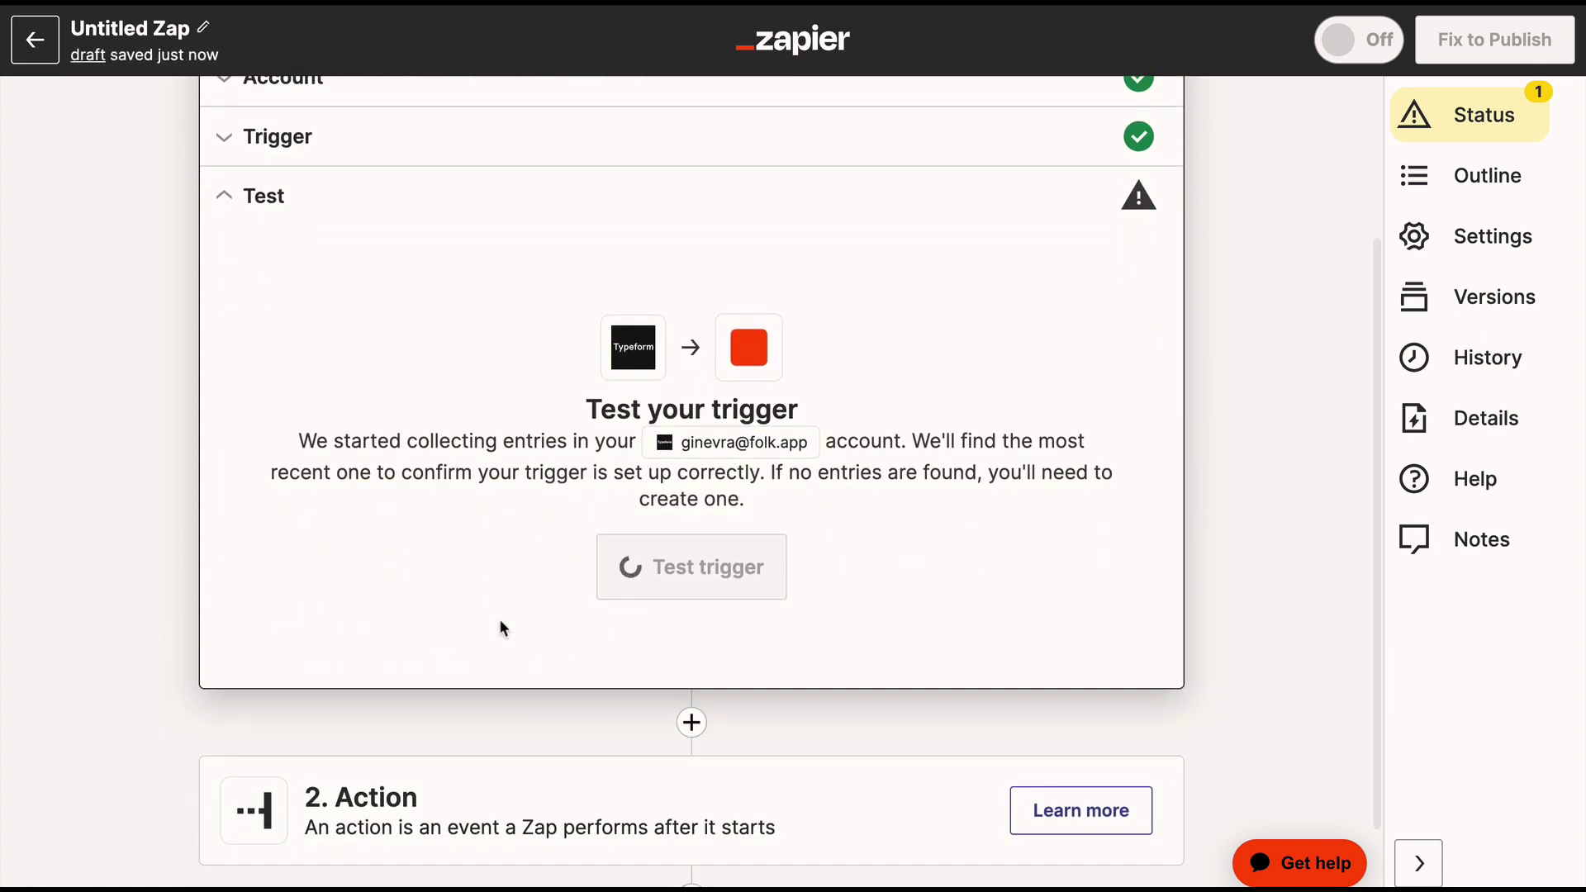
{"action": "left_click", "coordinate": [653, 520]}
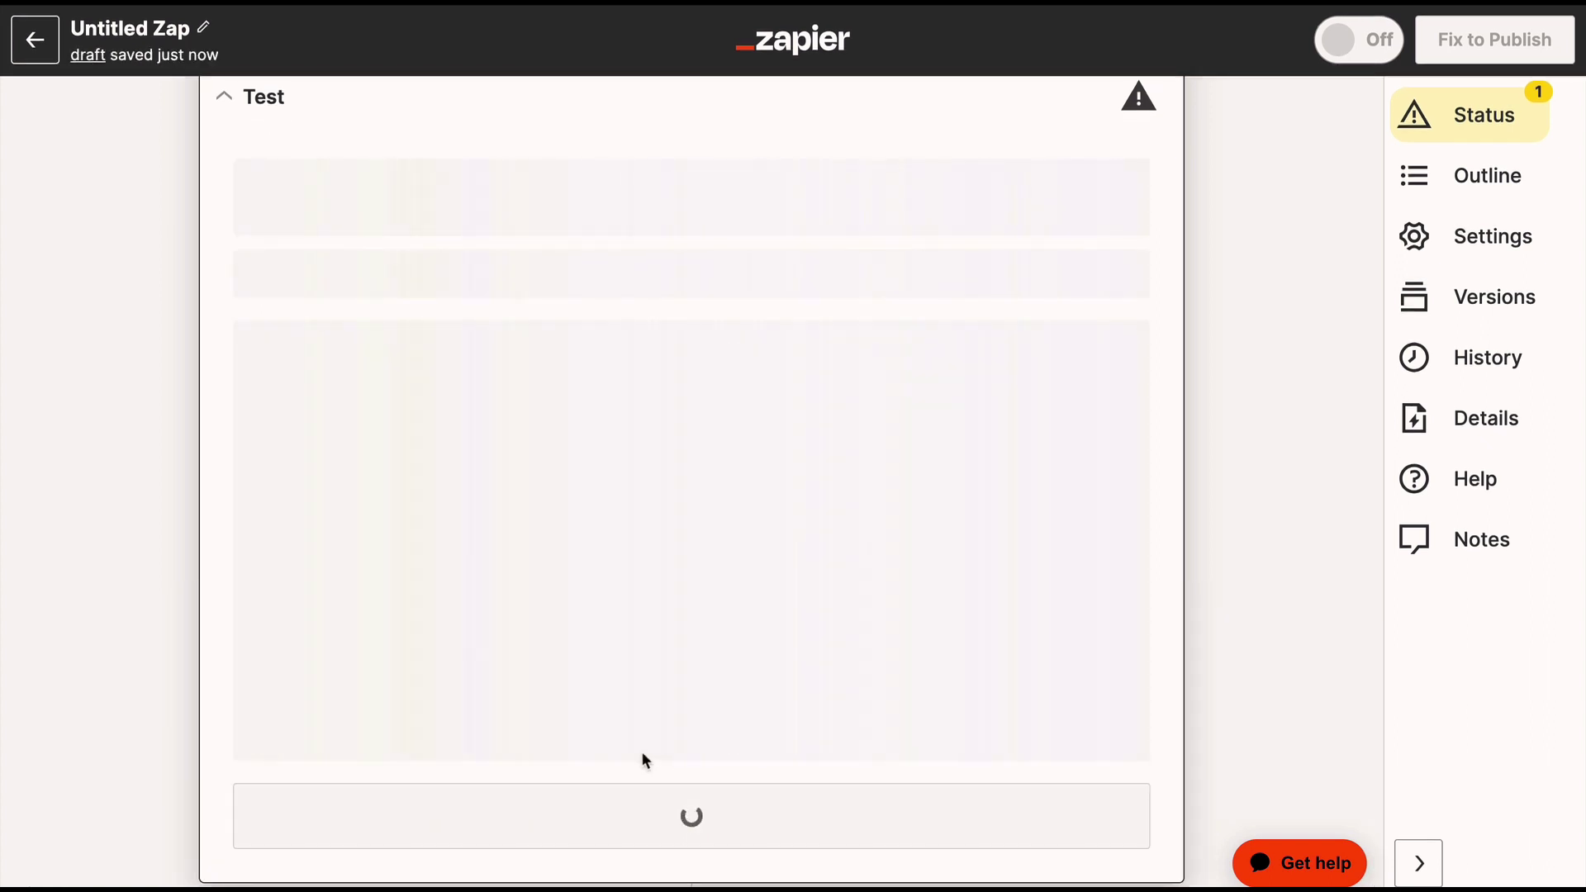
- Add a folk Create Person action using the sample record and copy the folk API key
{"action": "left_click", "coordinate": [634, 471]}
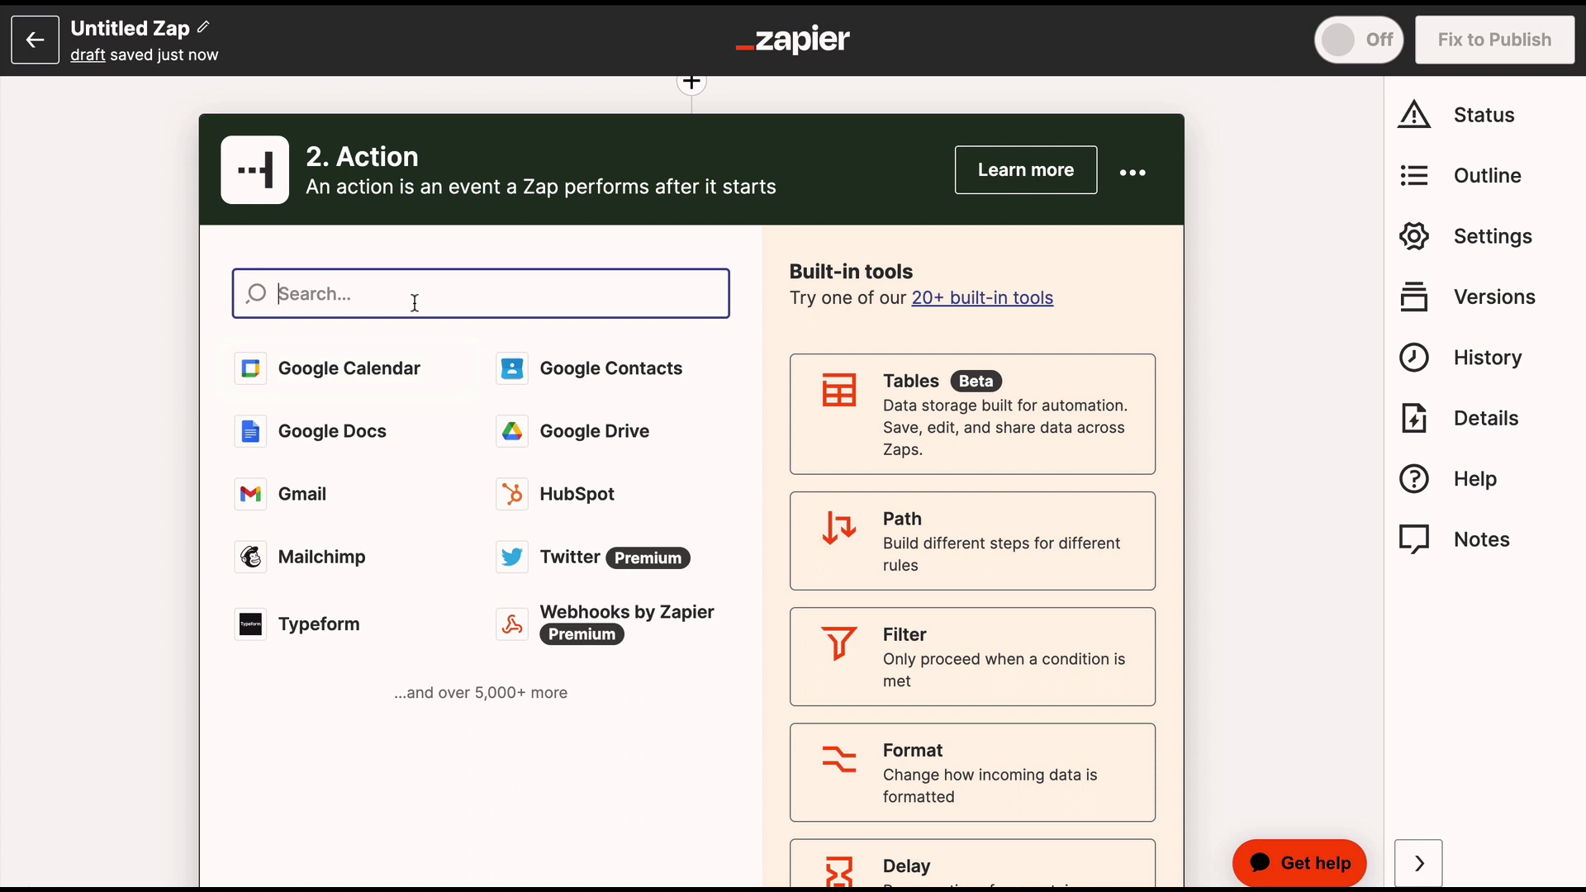
{"action": "type", "text": "folk"}
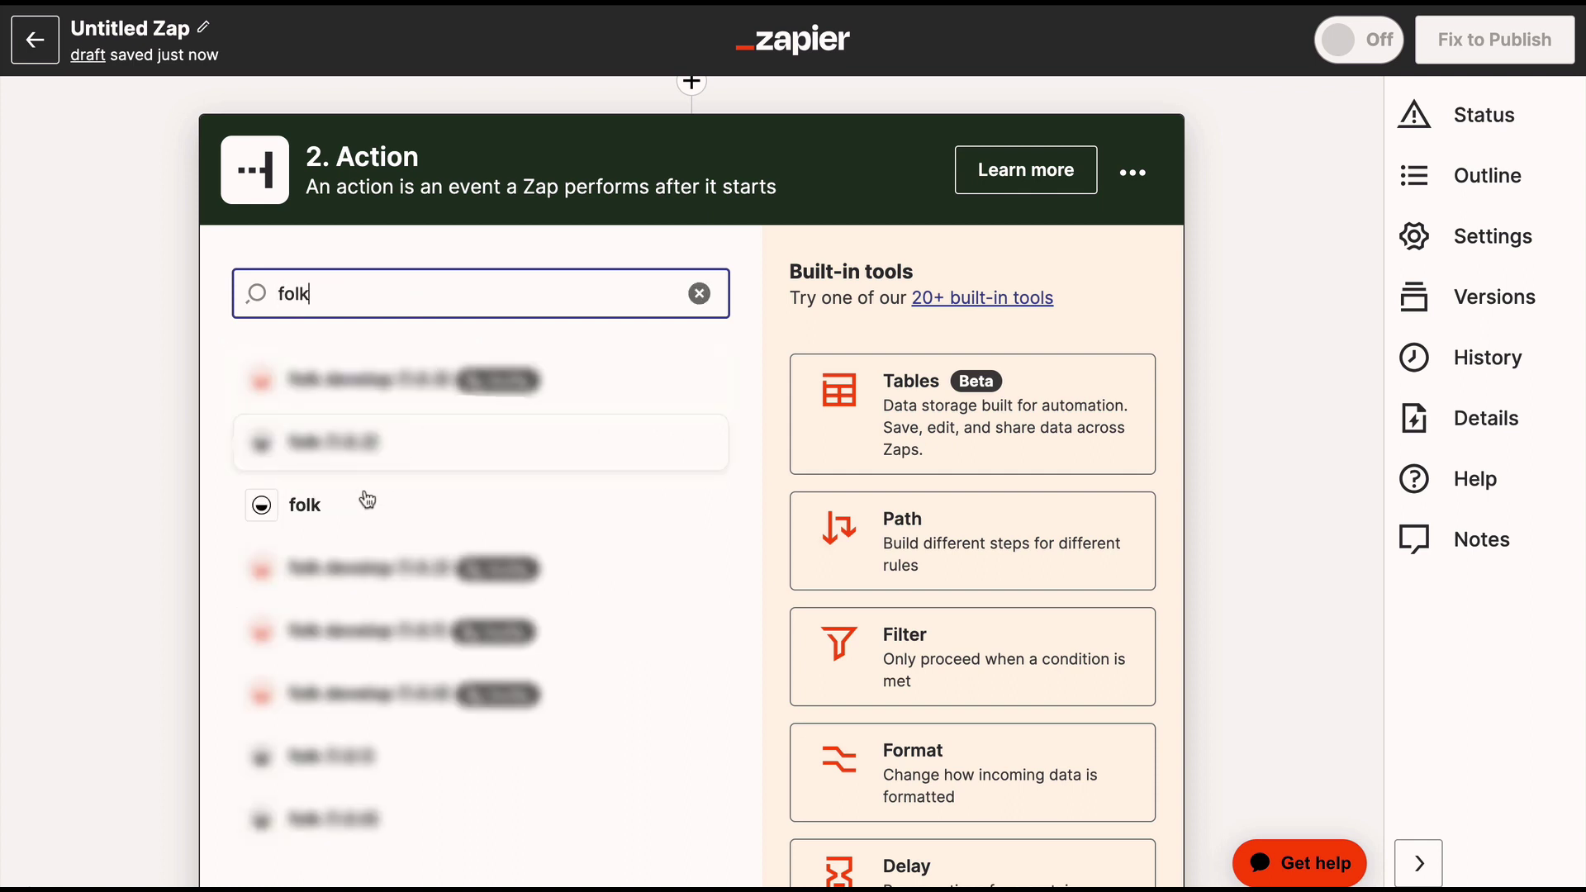
{"action": "left_click", "coordinate": [305, 504]}
{"action": "left_click", "coordinate": [357, 619]}
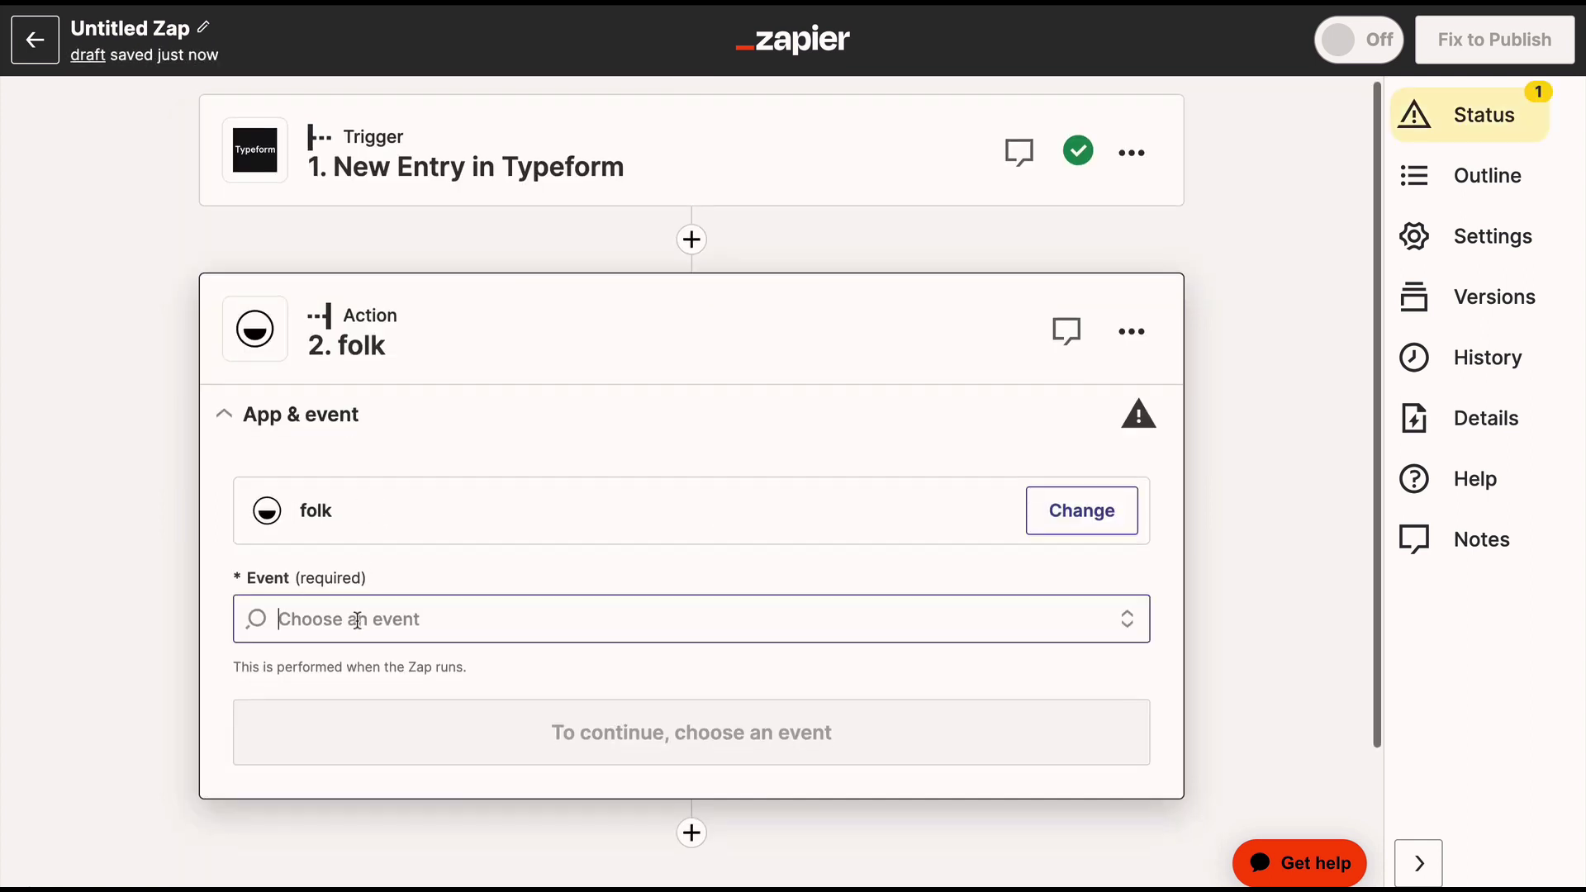
{"action": "left_click", "coordinate": [357, 613]}
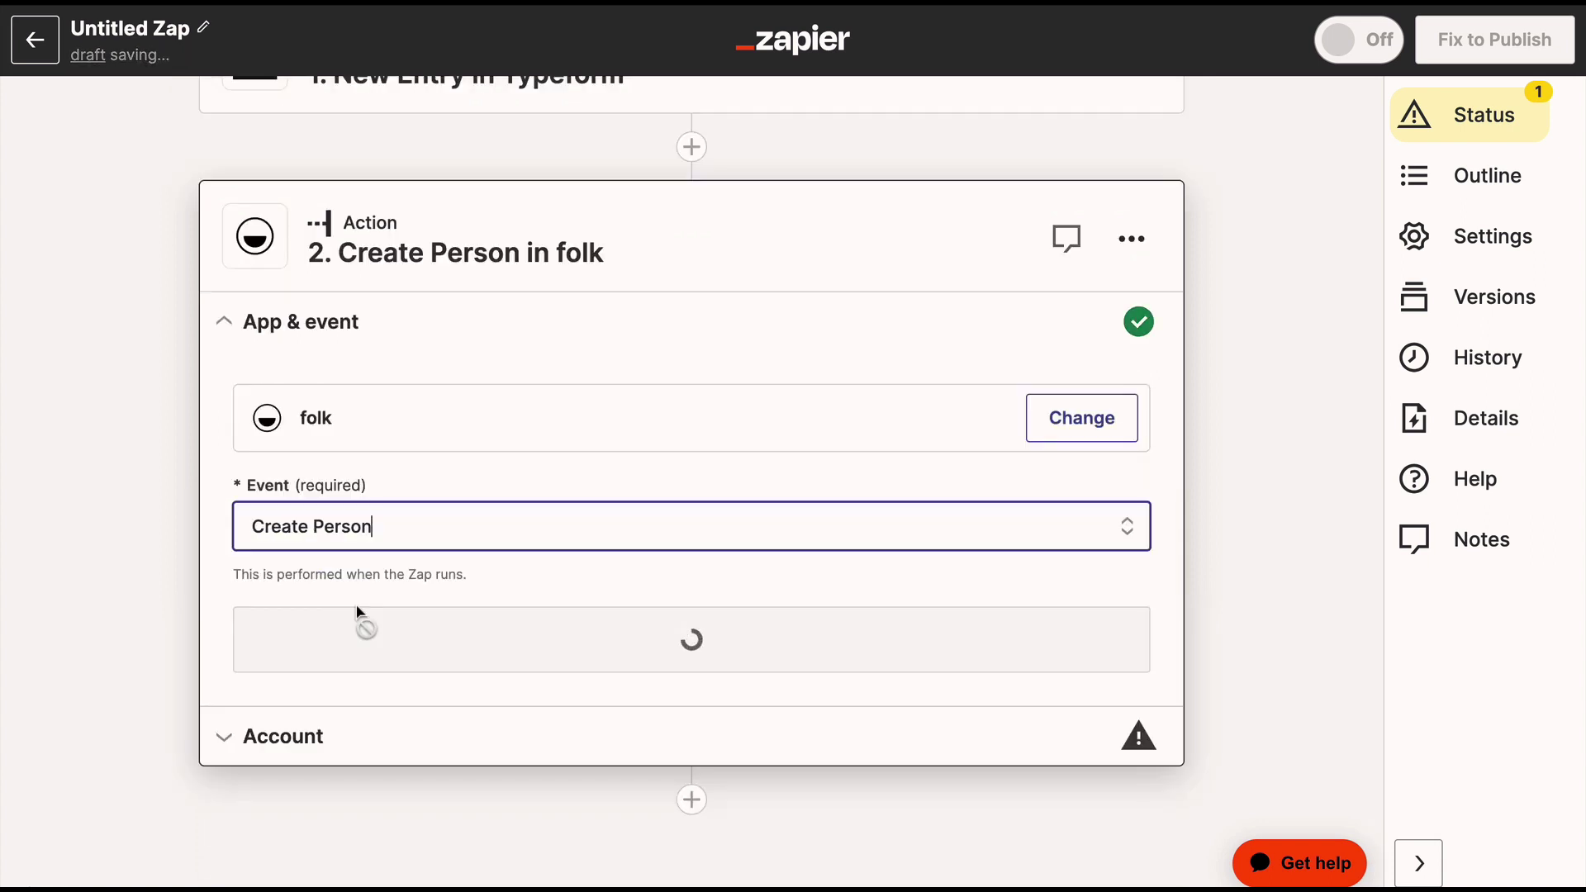
{"action": "left_click", "coordinate": [617, 645]}
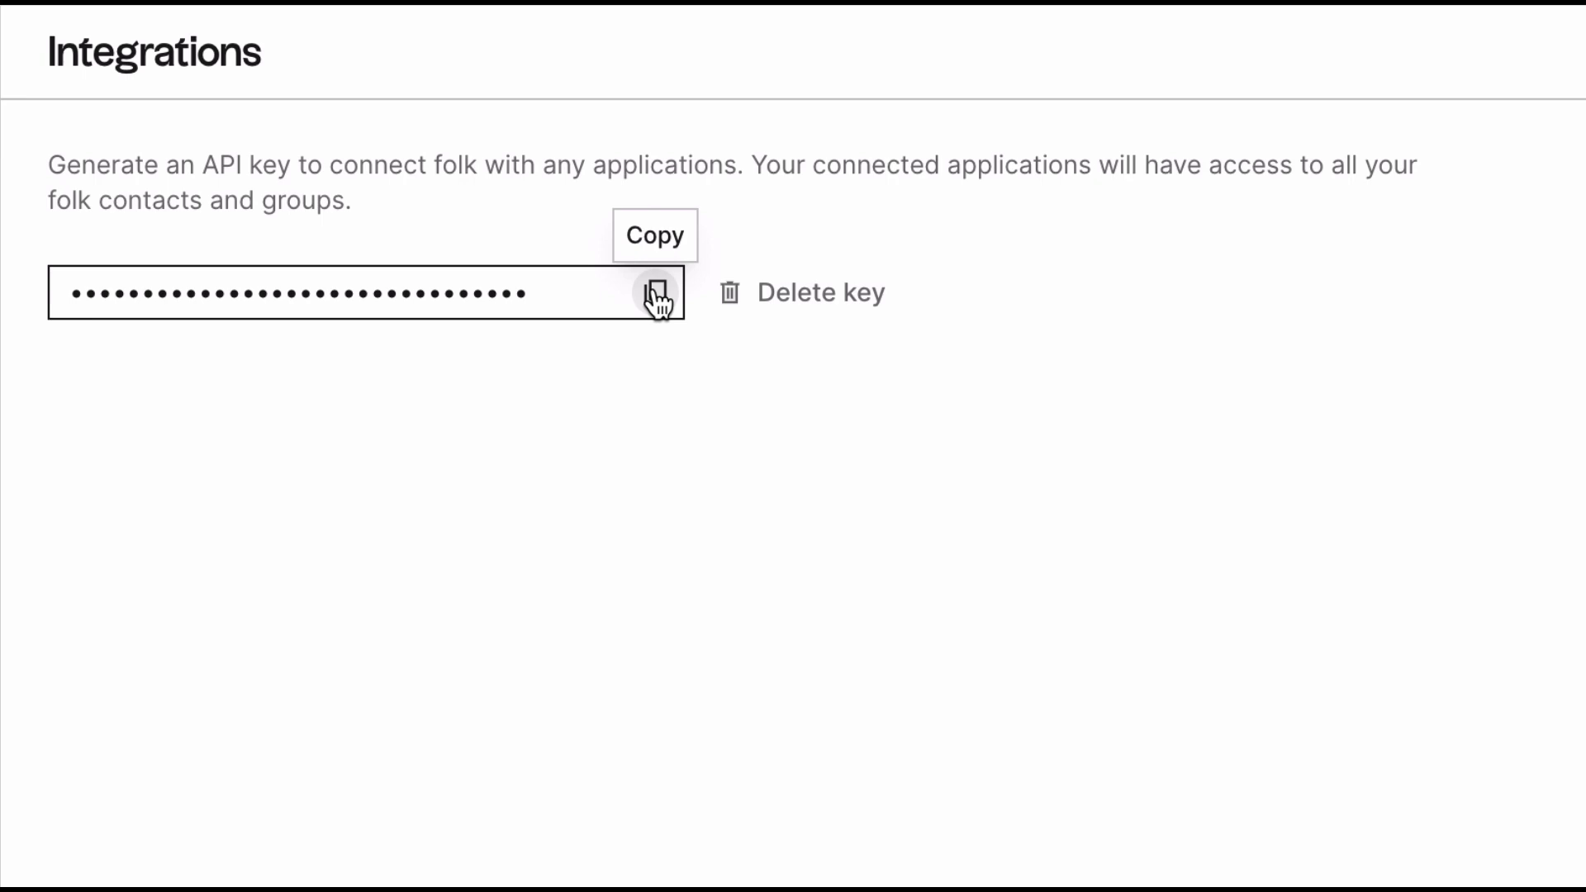
{"action": "left_click", "coordinate": [657, 293]}
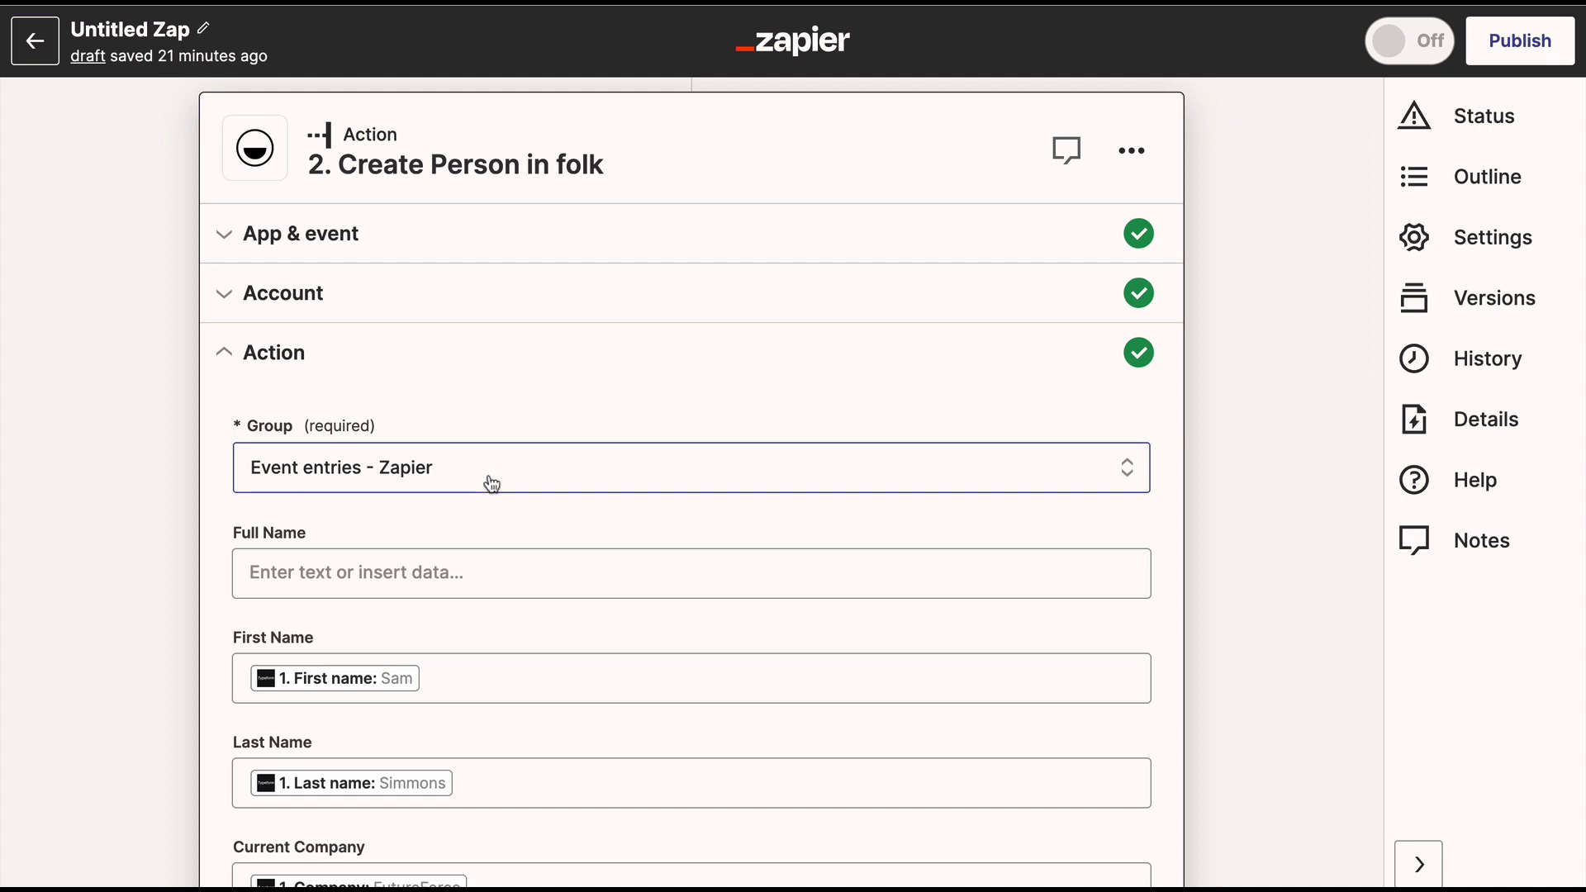
- Keep the Event entries - Zapier group, review the Note field mapping, and publish the Zap
{"action": "left_click", "coordinate": [492, 483]}
{"action": "scroll", "coordinate": [466, 770], "scroll_direction": "down", "scroll_amount": 3}
{"action": "scroll", "coordinate": [466, 769], "scroll_direction": "down", "scroll_amount": 2}
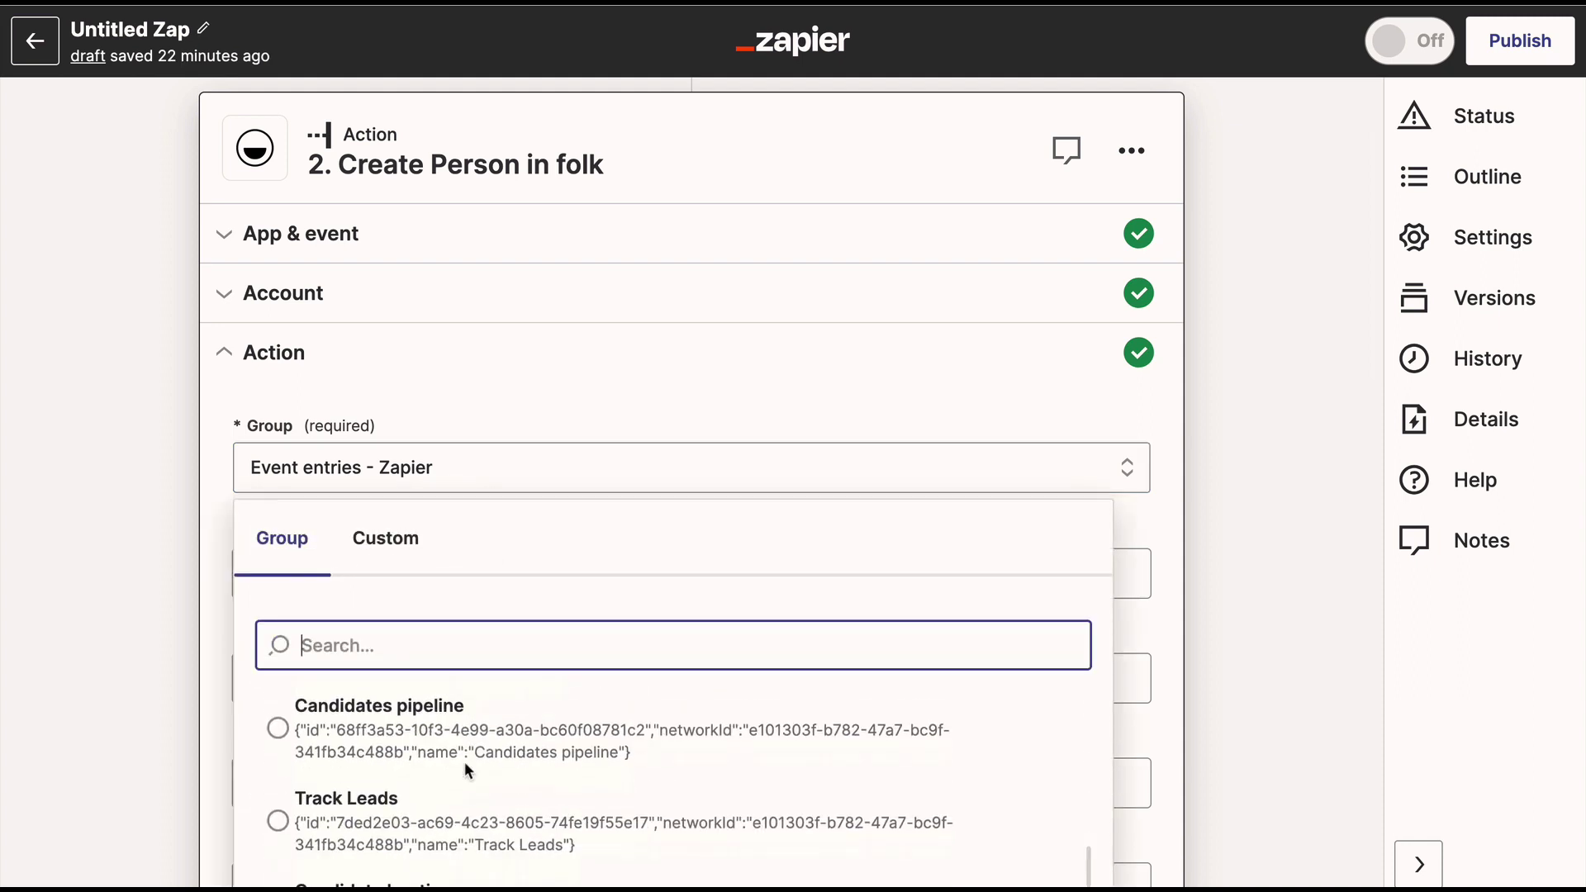
{"action": "scroll", "coordinate": [465, 761], "scroll_direction": "down", "scroll_amount": 3}
{"action": "scroll", "coordinate": [464, 763], "scroll_direction": "down", "scroll_amount": 3}
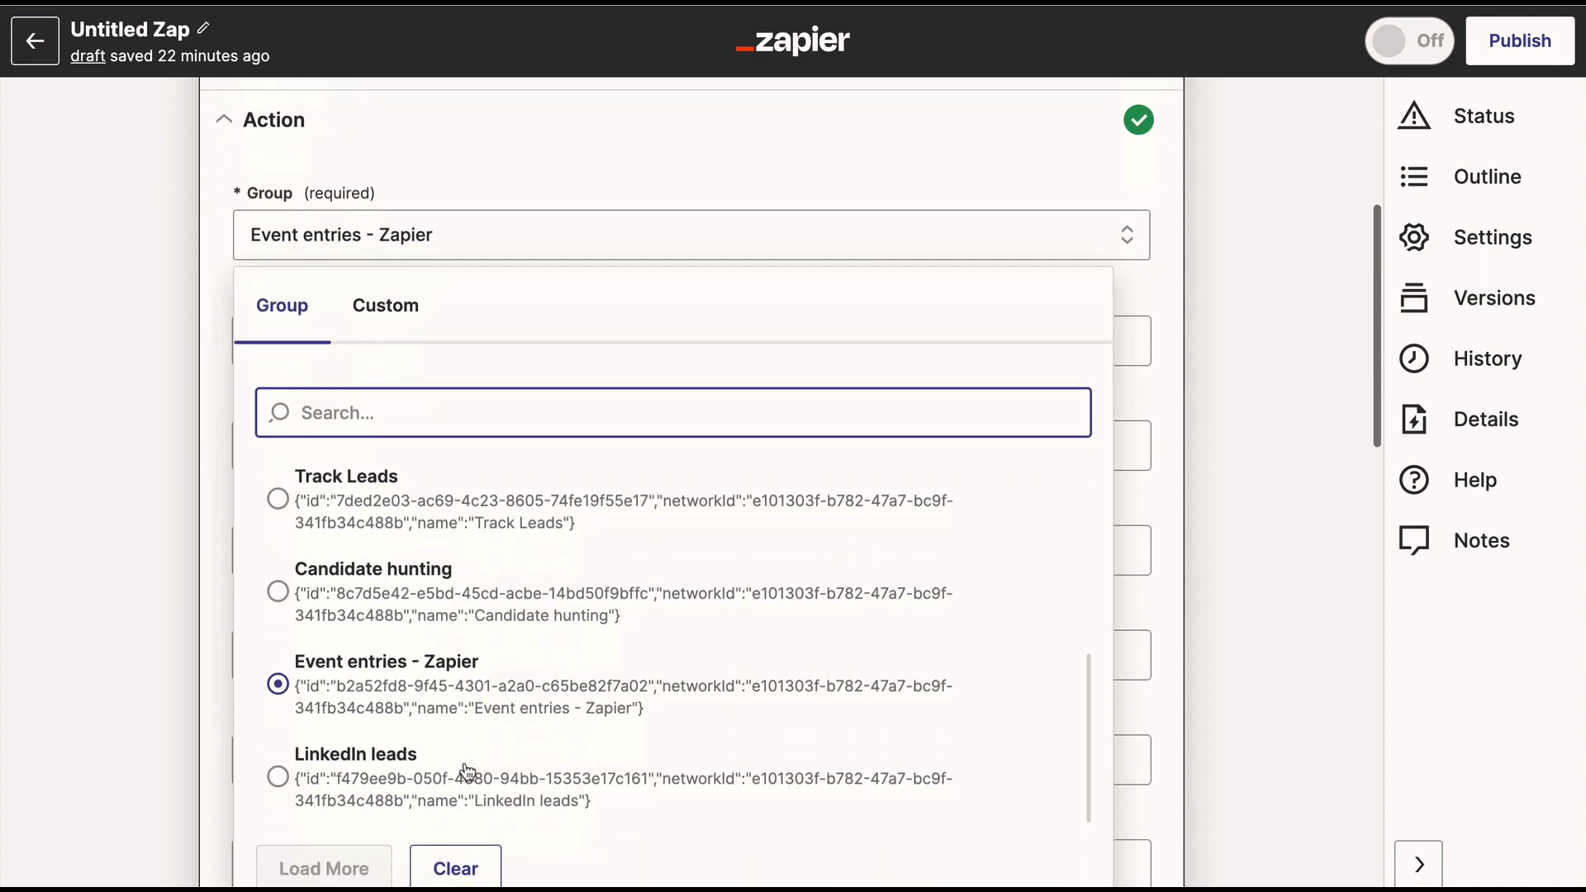
{"action": "left_click", "coordinate": [140, 663]}
{"action": "scroll", "coordinate": [420, 697], "scroll_direction": "down", "scroll_amount": 3}
{"action": "scroll", "coordinate": [419, 698], "scroll_direction": "down", "scroll_amount": 5}
{"action": "scroll", "coordinate": [419, 698], "scroll_direction": "down", "scroll_amount": 5}
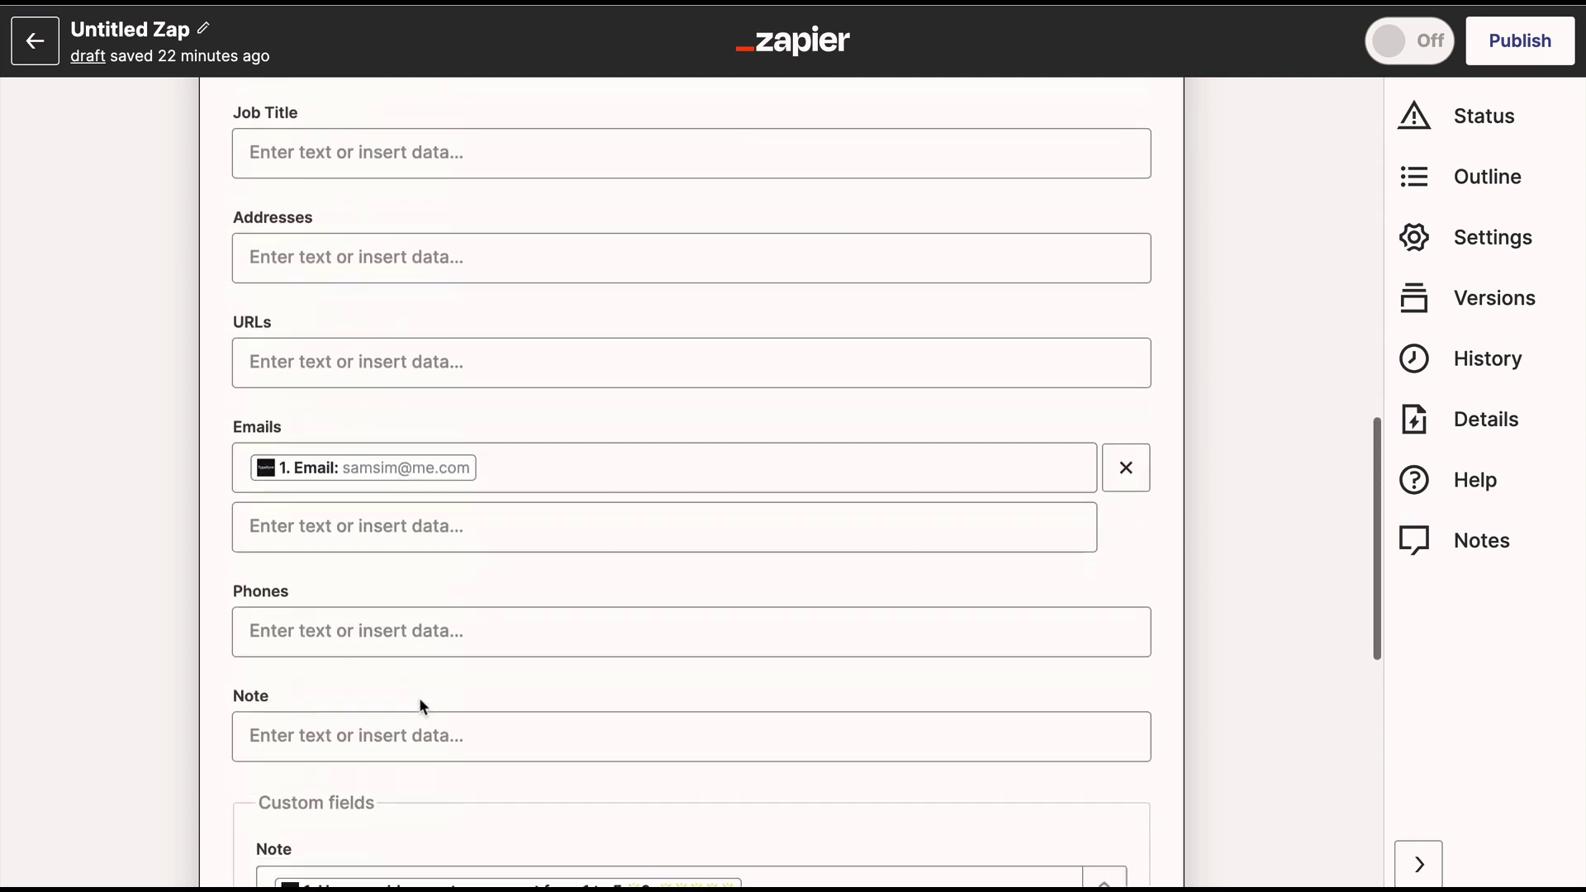
{"action": "scroll", "coordinate": [420, 697], "scroll_direction": "down", "scroll_amount": 4}
{"action": "scroll", "coordinate": [419, 698], "scroll_direction": "down", "scroll_amount": 3}
{"action": "scroll", "coordinate": [419, 698], "scroll_direction": "down", "scroll_amount": 1}
{"action": "scroll", "coordinate": [419, 698], "scroll_direction": "down", "scroll_amount": 1}
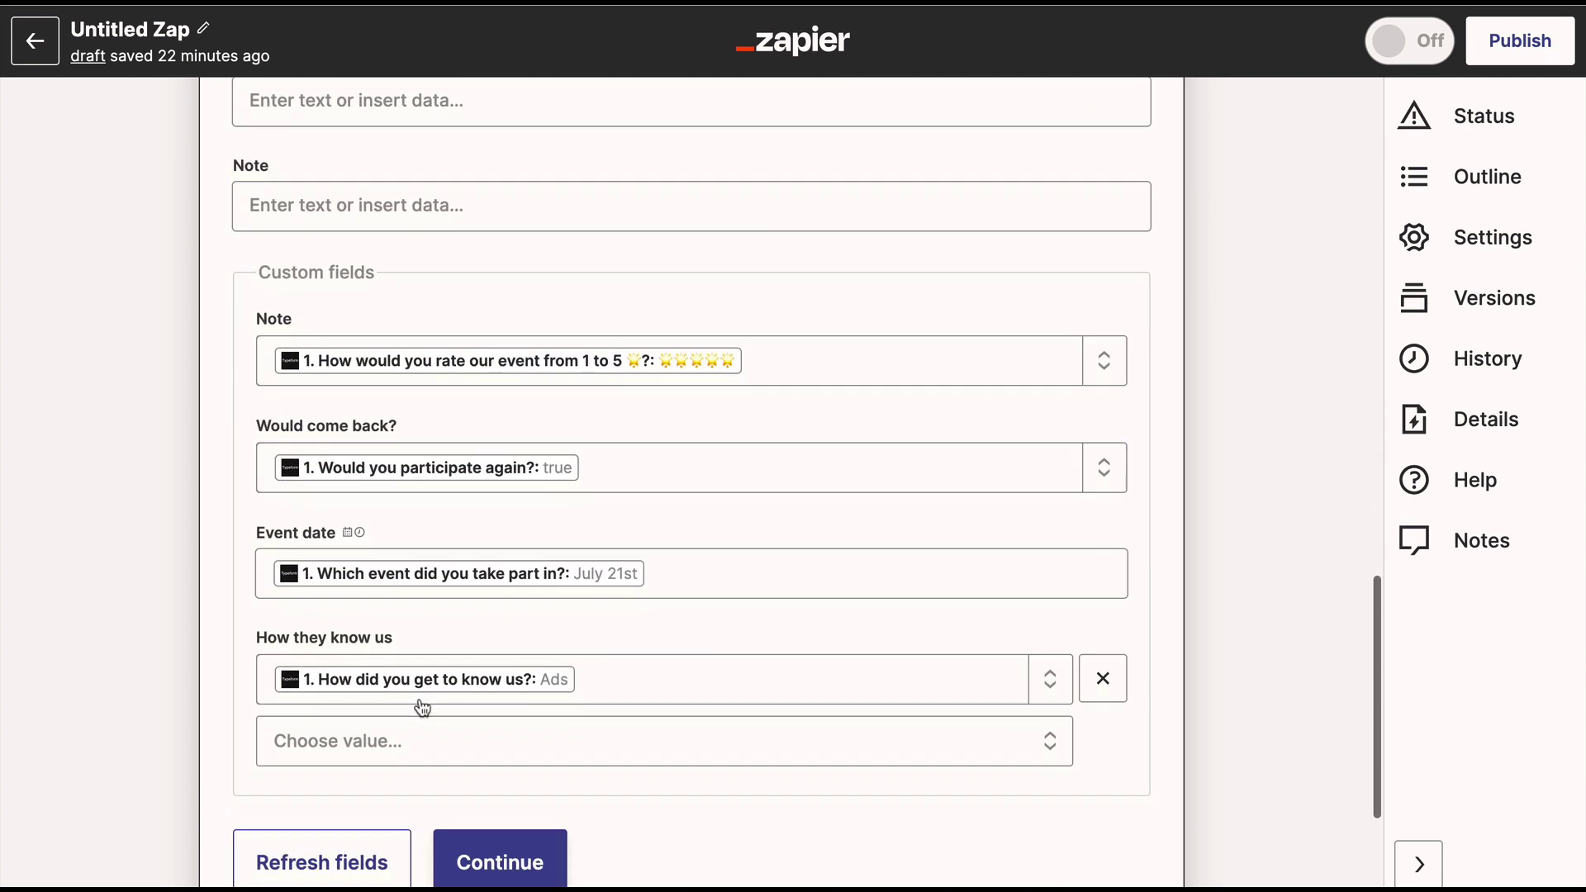
{"action": "left_click", "coordinate": [544, 367]}
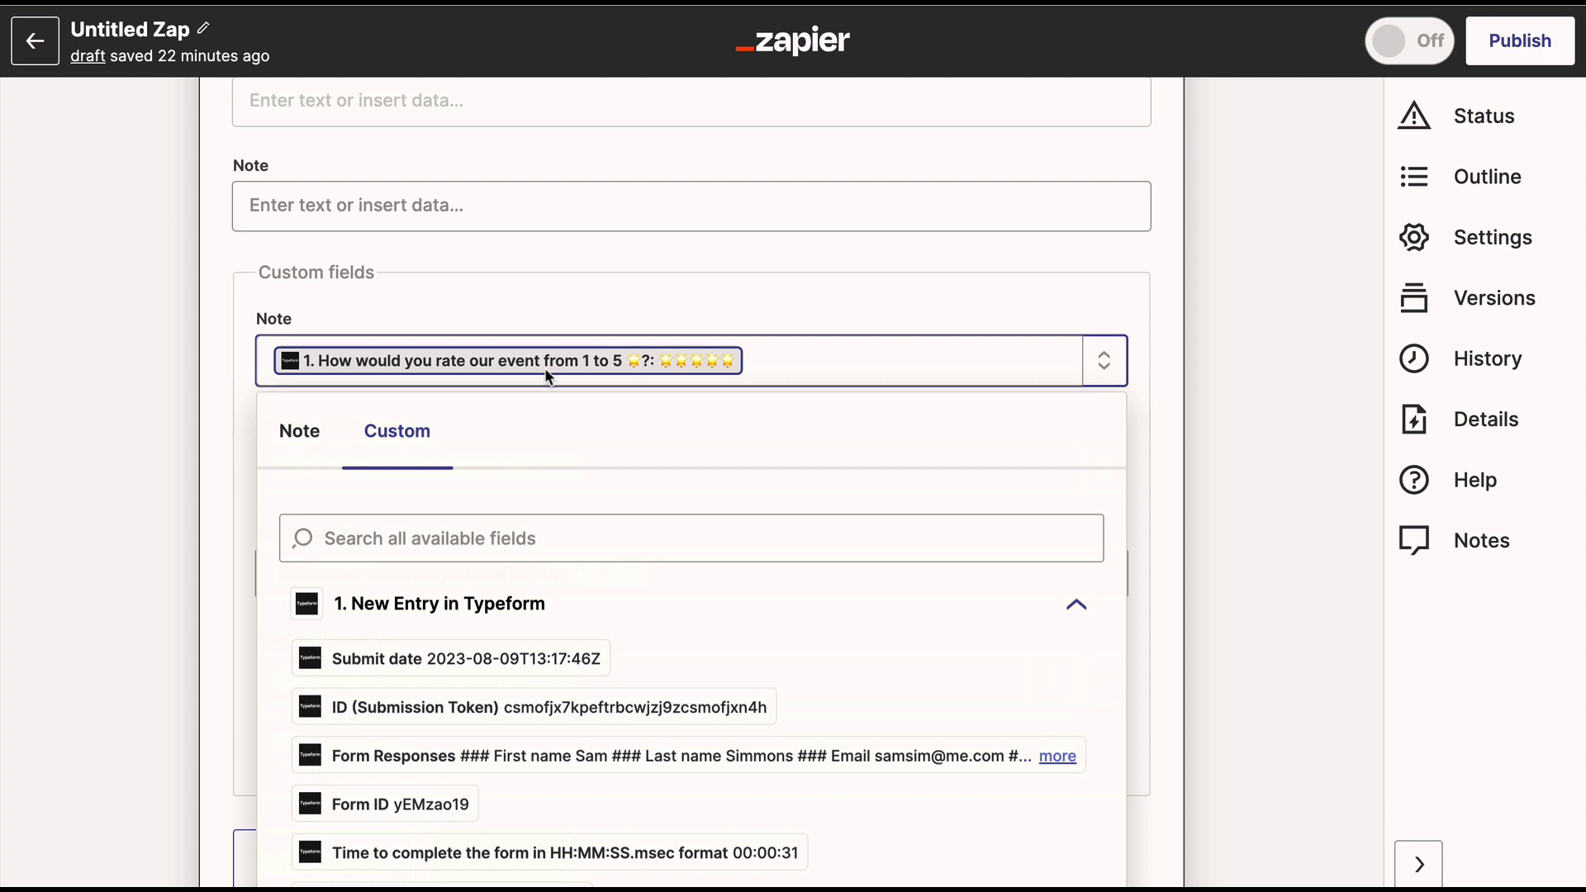
{"action": "left_click", "coordinate": [478, 322]}
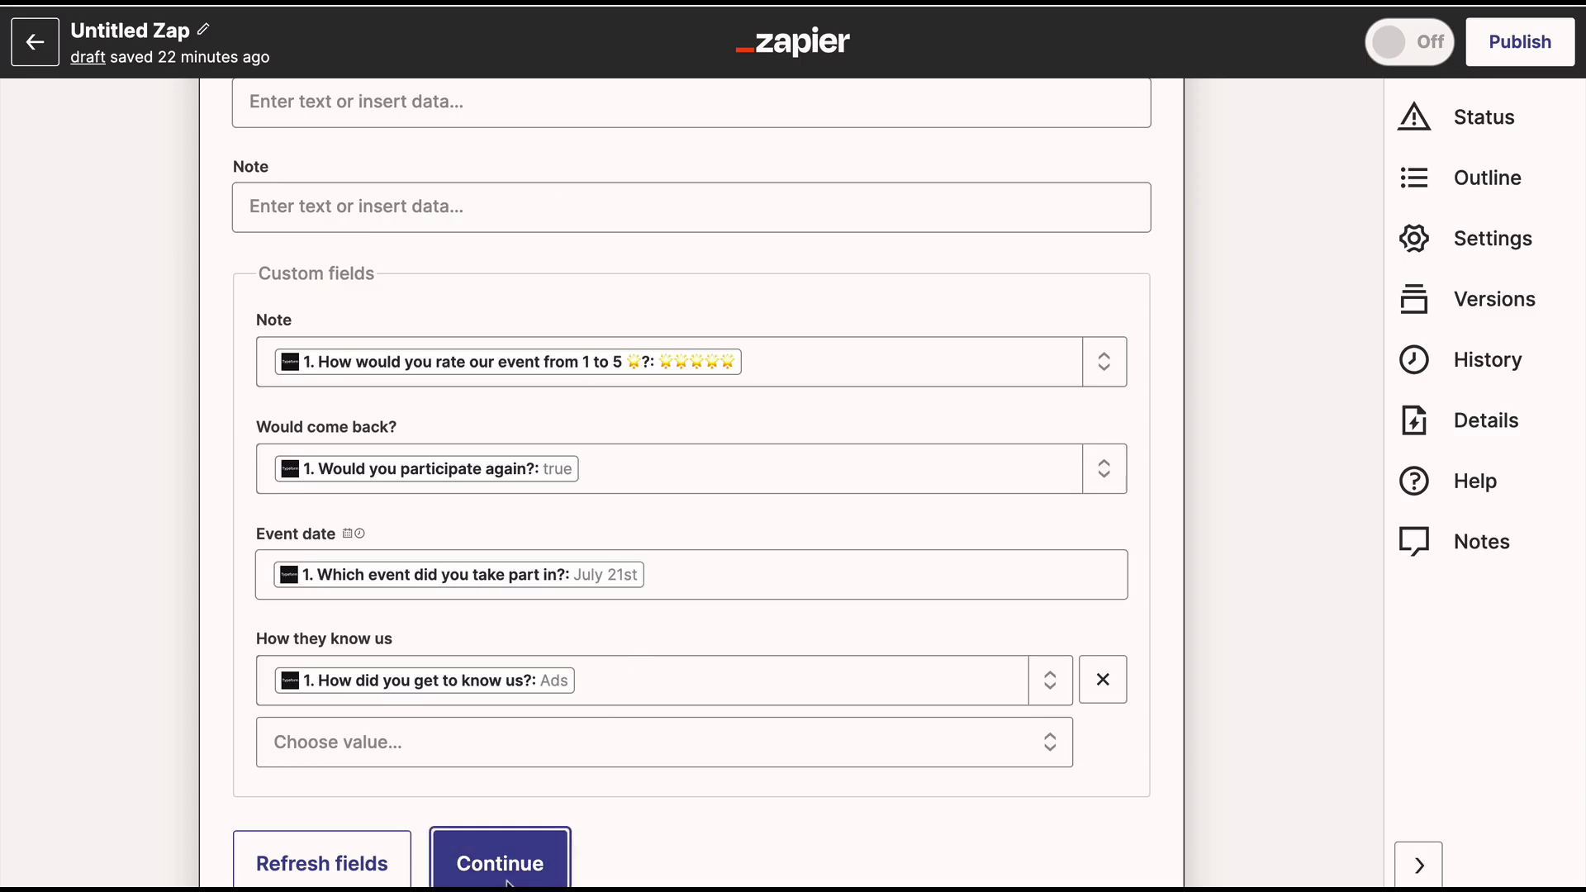
{"action": "scroll", "coordinate": [536, 437], "scroll_direction": "up", "scroll_amount": 5}
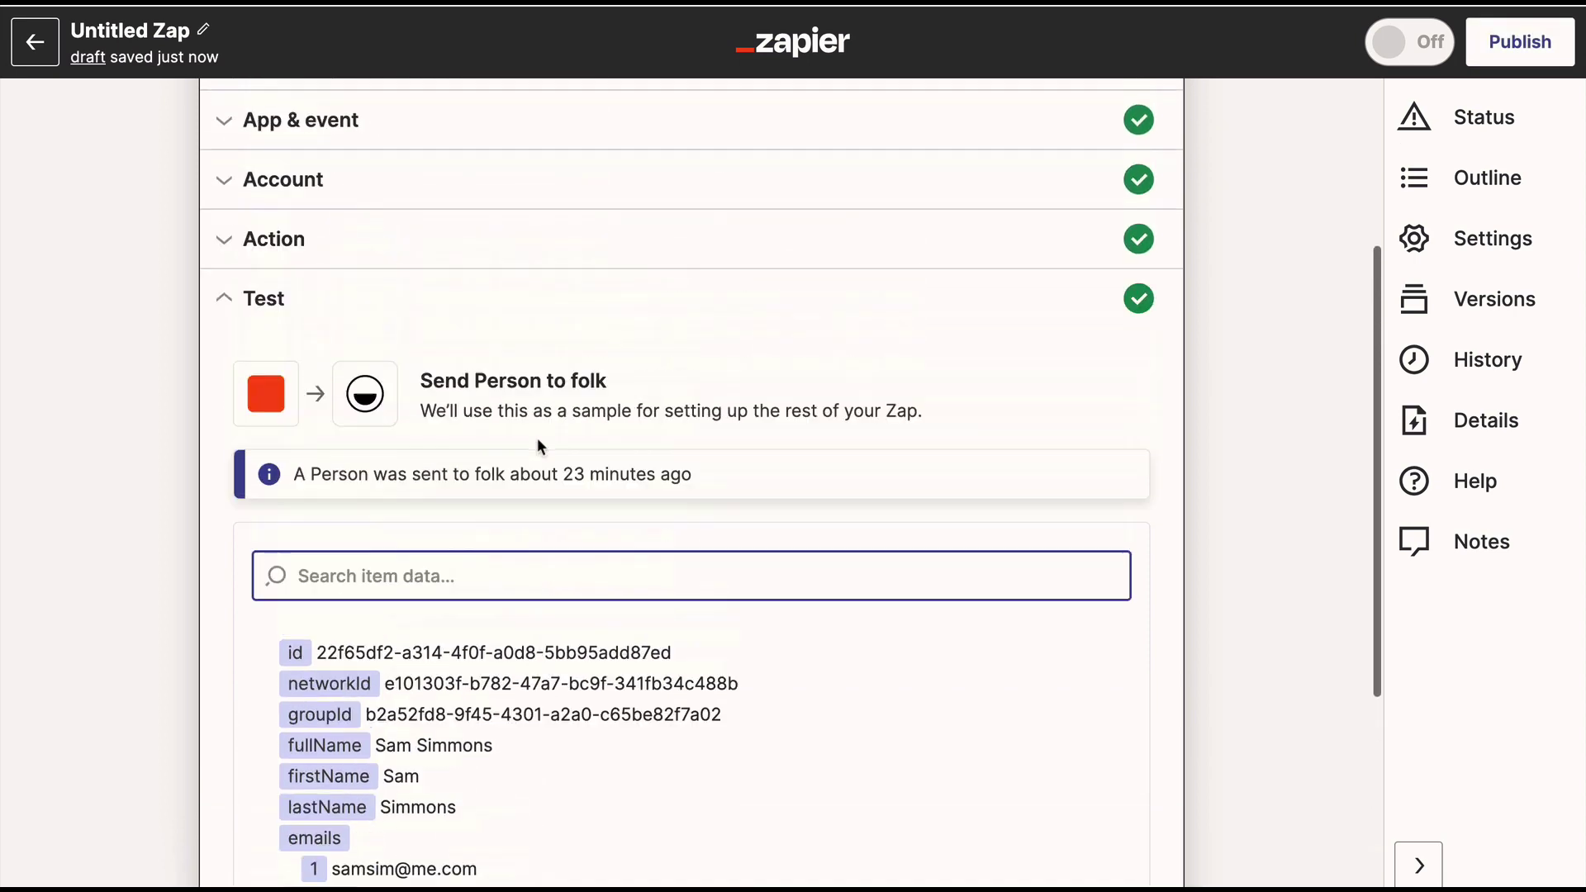
{"action": "left_click", "coordinate": [468, 394]}
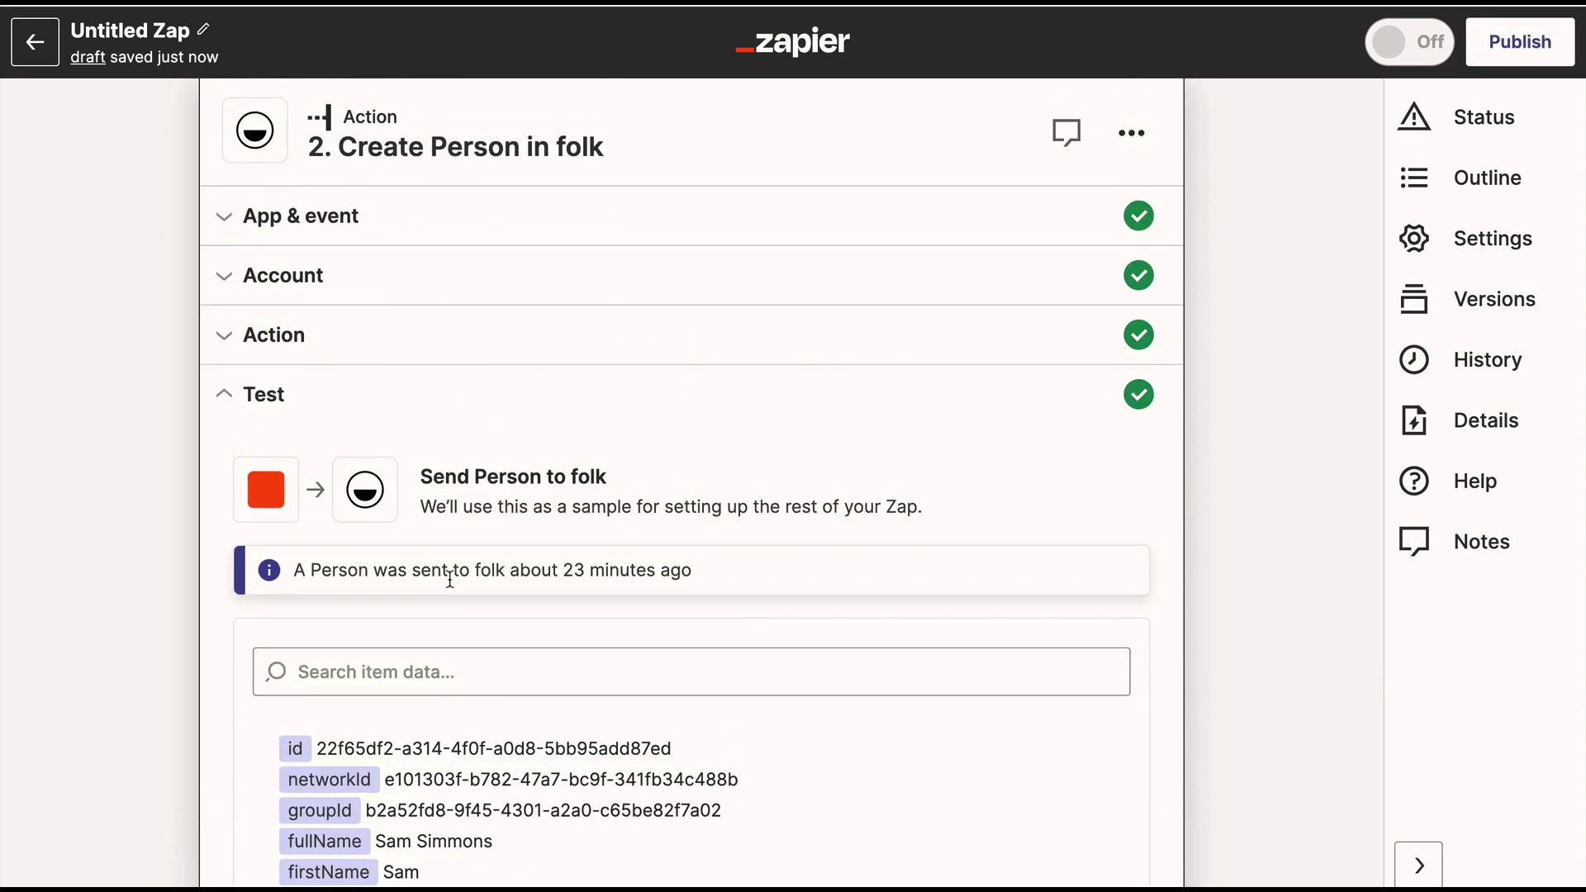
{"action": "scroll", "coordinate": [450, 579], "scroll_direction": "down", "scroll_amount": 5}
{"action": "left_click", "coordinate": [486, 692]}
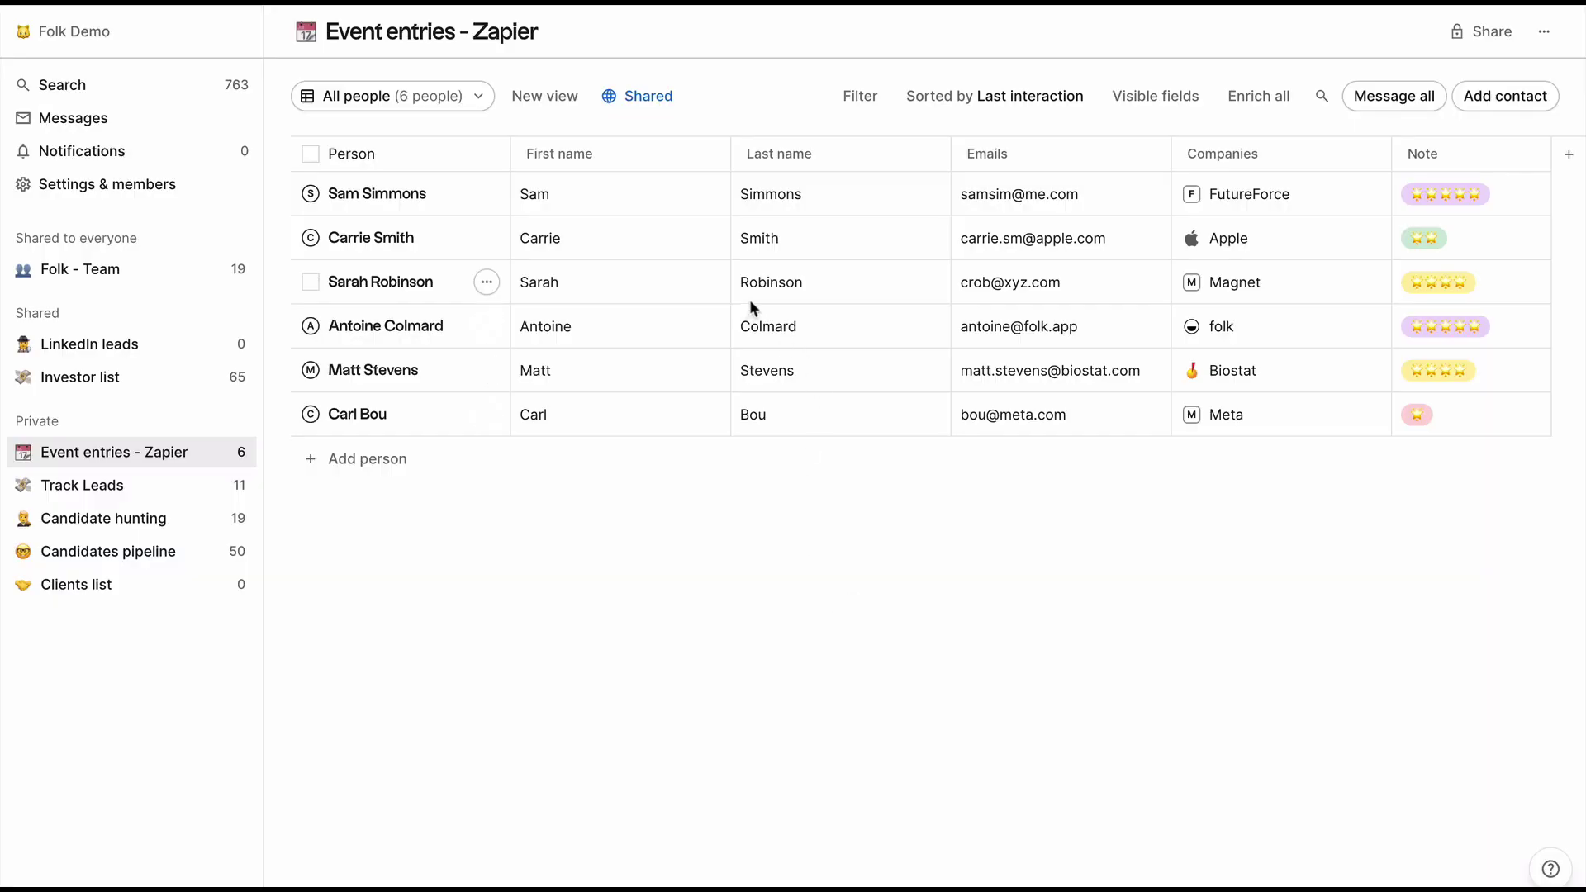
{"action": "scroll", "coordinate": [749, 308], "scroll_direction": "right", "scroll_amount": 1}
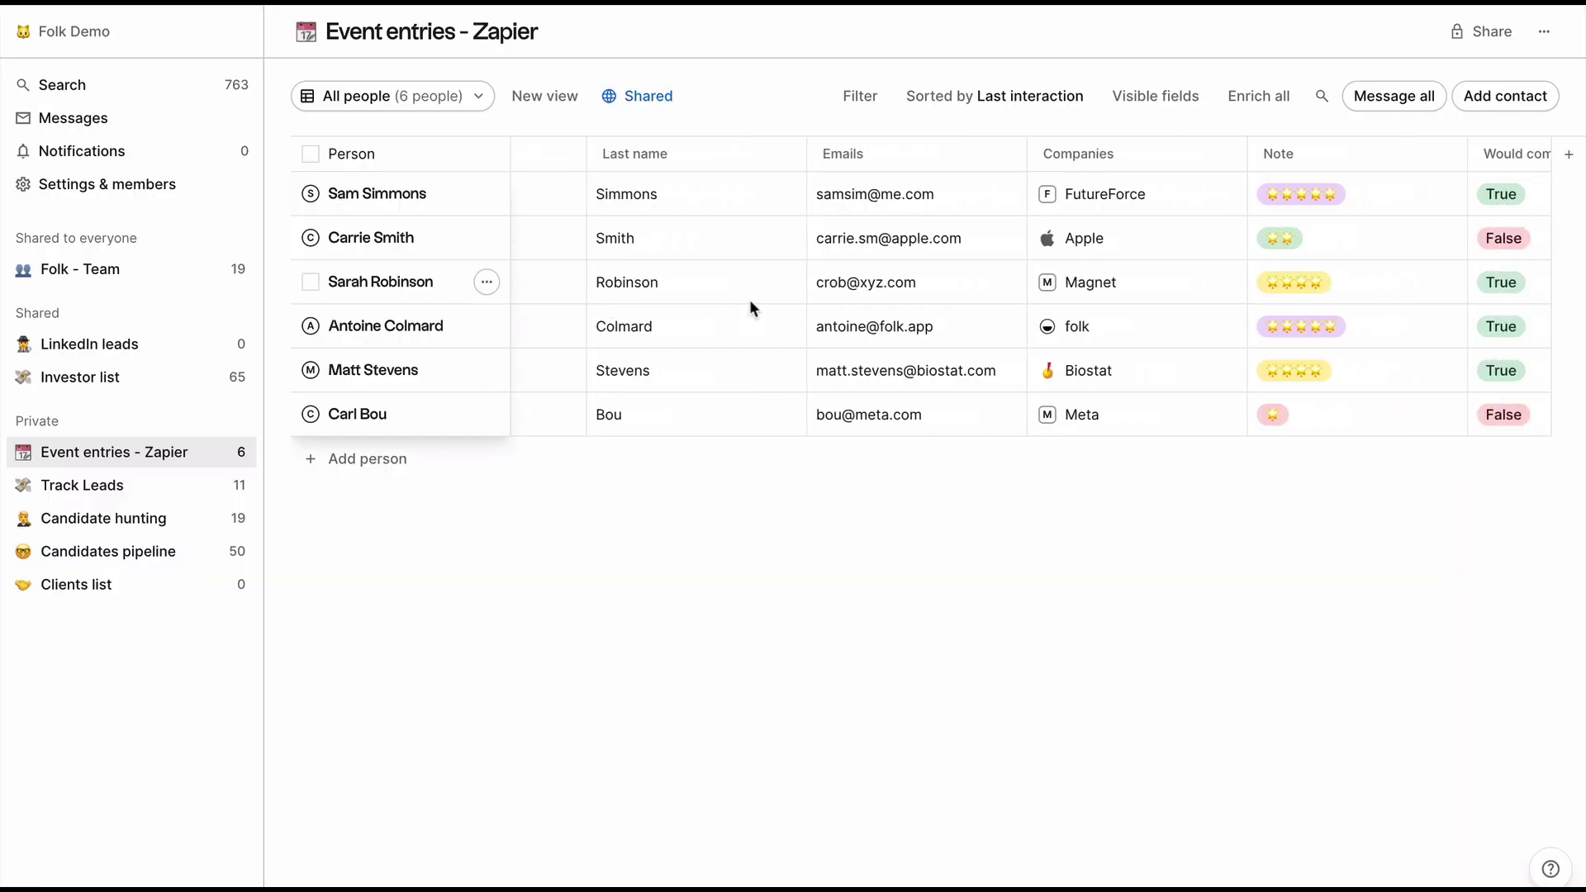
{"action": "scroll", "coordinate": [749, 307], "scroll_direction": "right", "scroll_amount": 3}
{"action": "scroll", "coordinate": [750, 308], "scroll_direction": "right", "scroll_amount": 3}
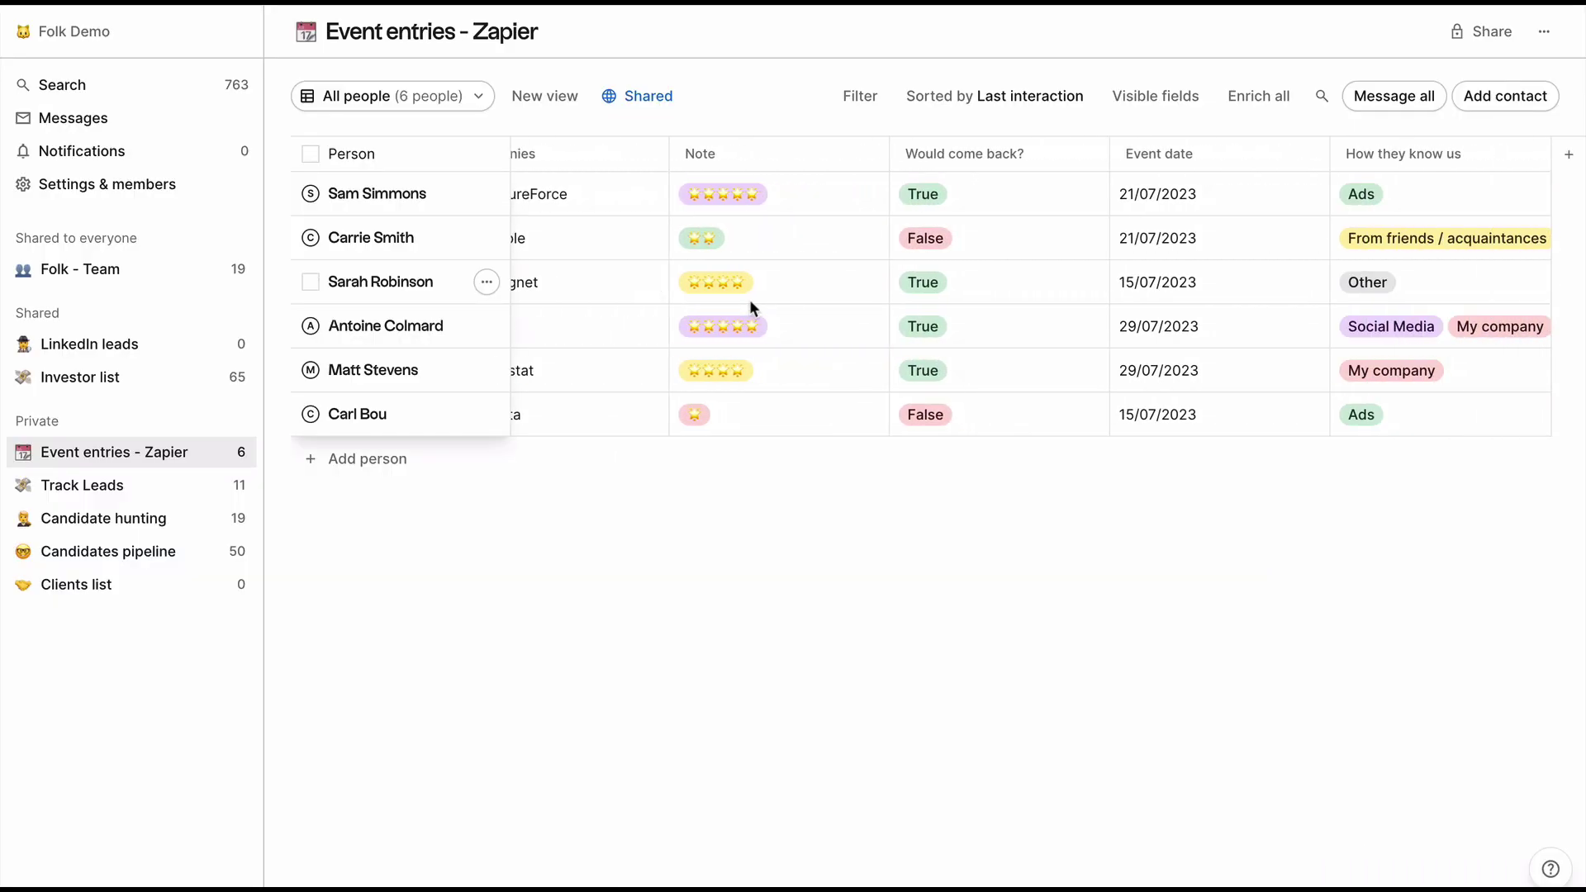
{"action": "scroll", "coordinate": [750, 299], "scroll_direction": "left", "scroll_amount": 3}
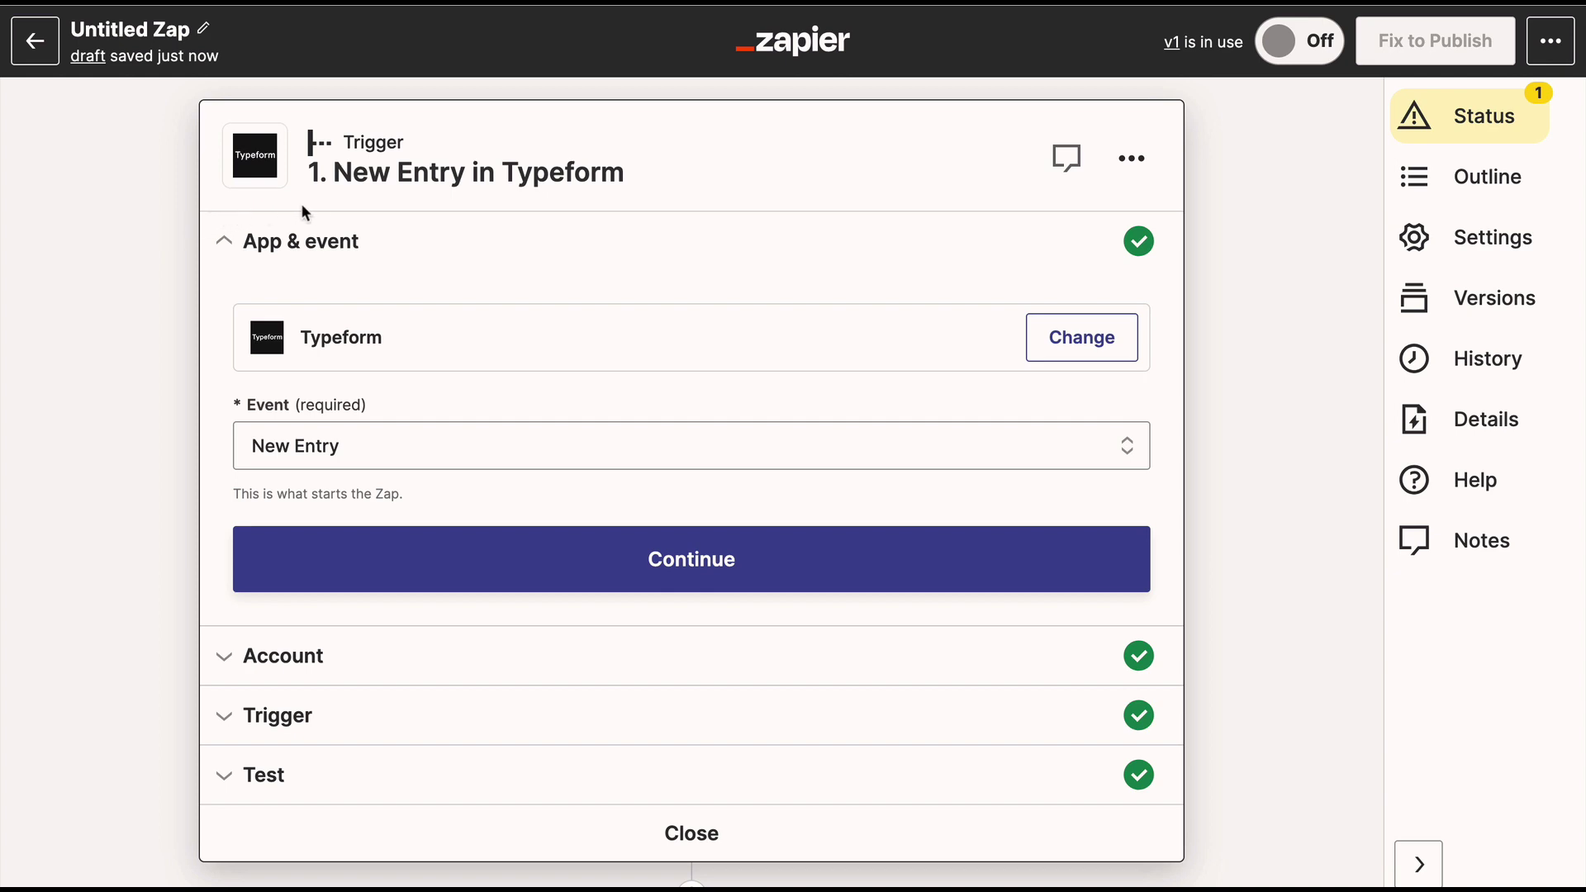
{"action": "scroll", "coordinate": [108, 507], "scroll_direction": "down", "scroll_amount": 5}
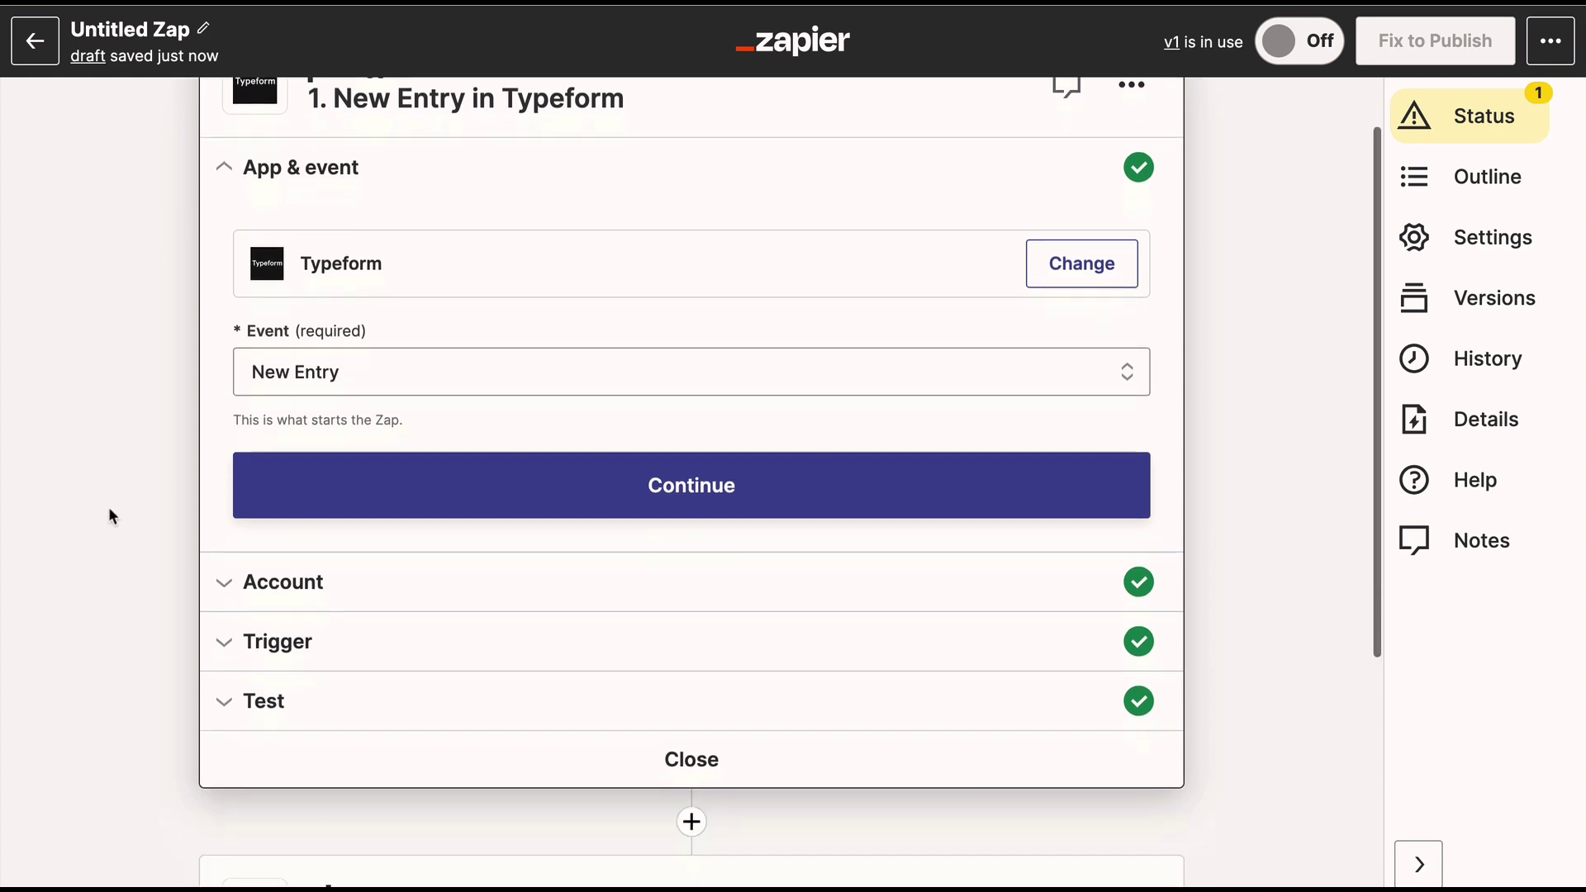
{"action": "scroll", "coordinate": [108, 507], "scroll_direction": "down", "scroll_amount": 5}
- Keep Find a Person as the event of the folk step 2
{"action": "left_click", "coordinate": [623, 539]}
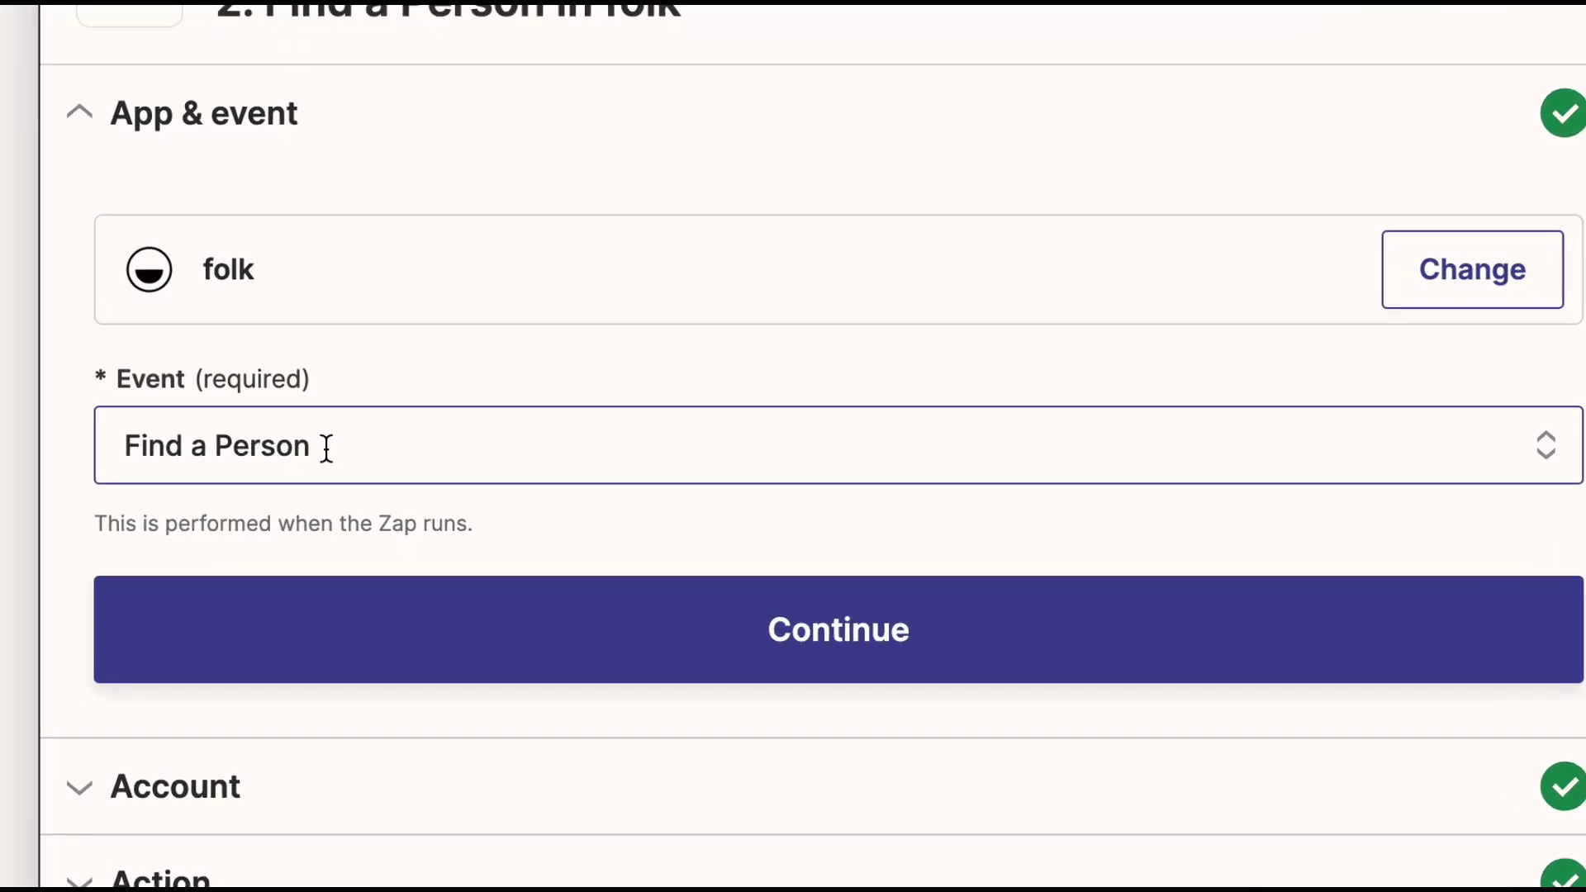
{"action": "left_click", "coordinate": [315, 427]}
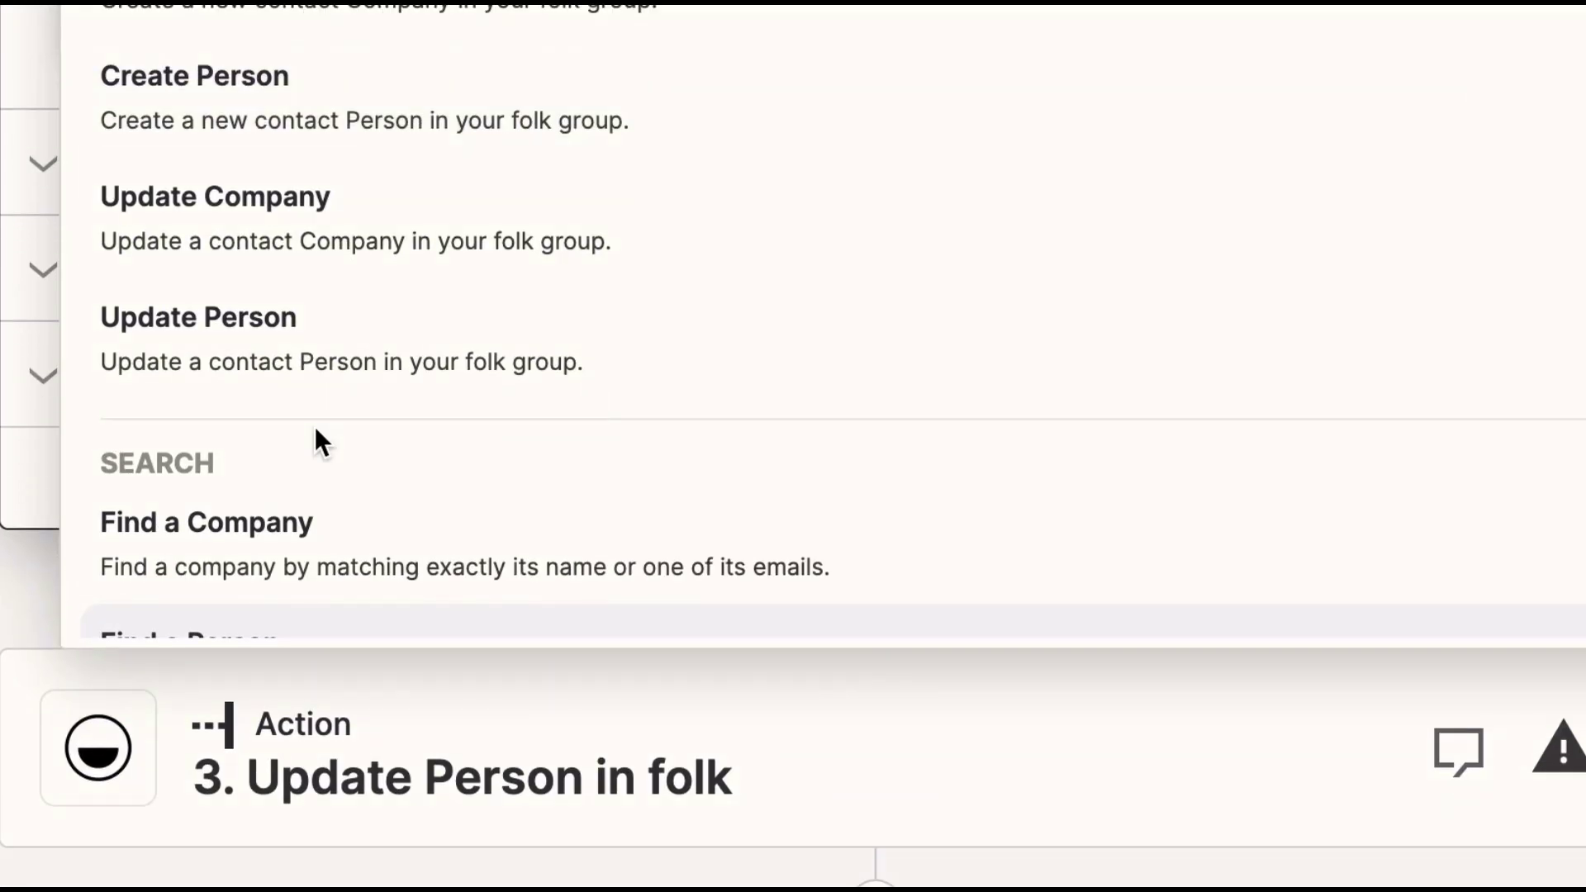
{"action": "scroll", "coordinate": [315, 427], "scroll_direction": "down", "scroll_amount": 1}
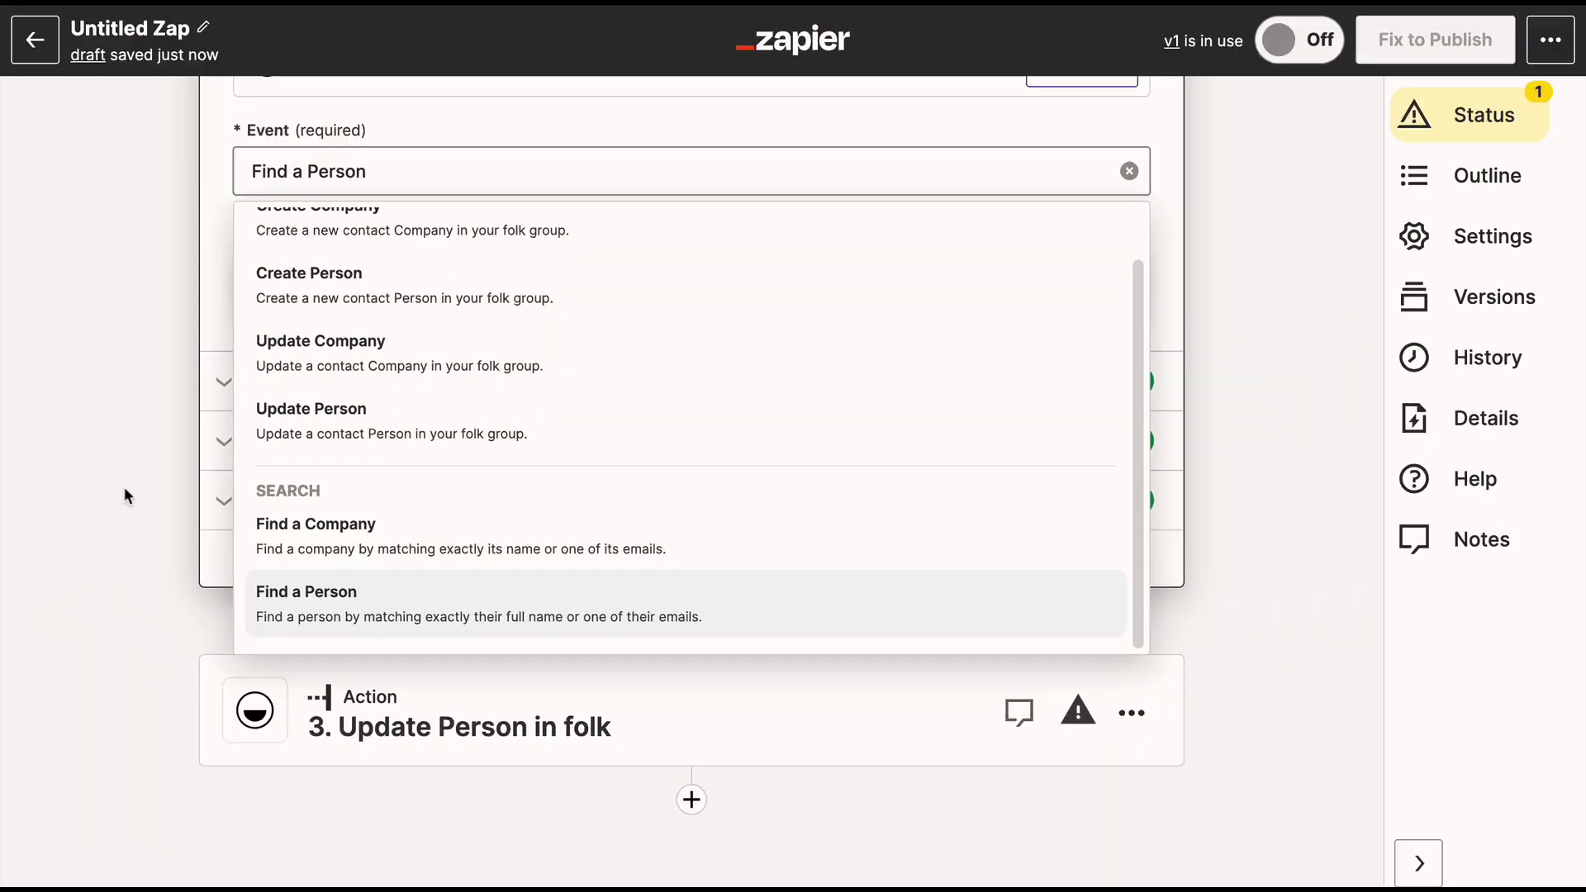
{"action": "left_click", "coordinate": [495, 557]}
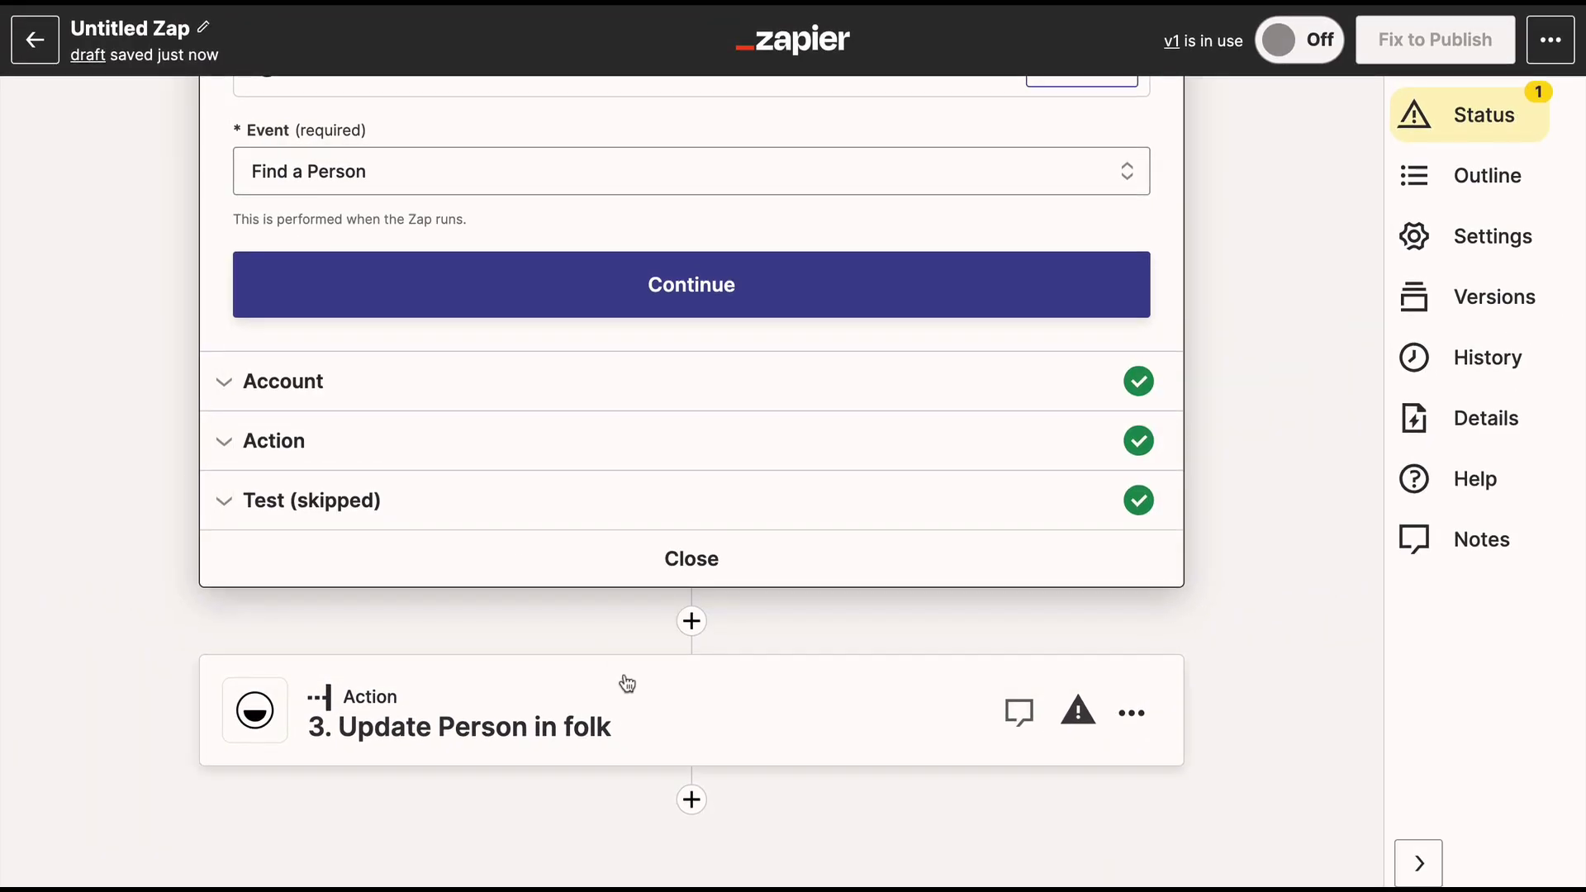
- Expand the Update Person in folk step's action settings and list its folk events
{"action": "left_click", "coordinate": [627, 700]}
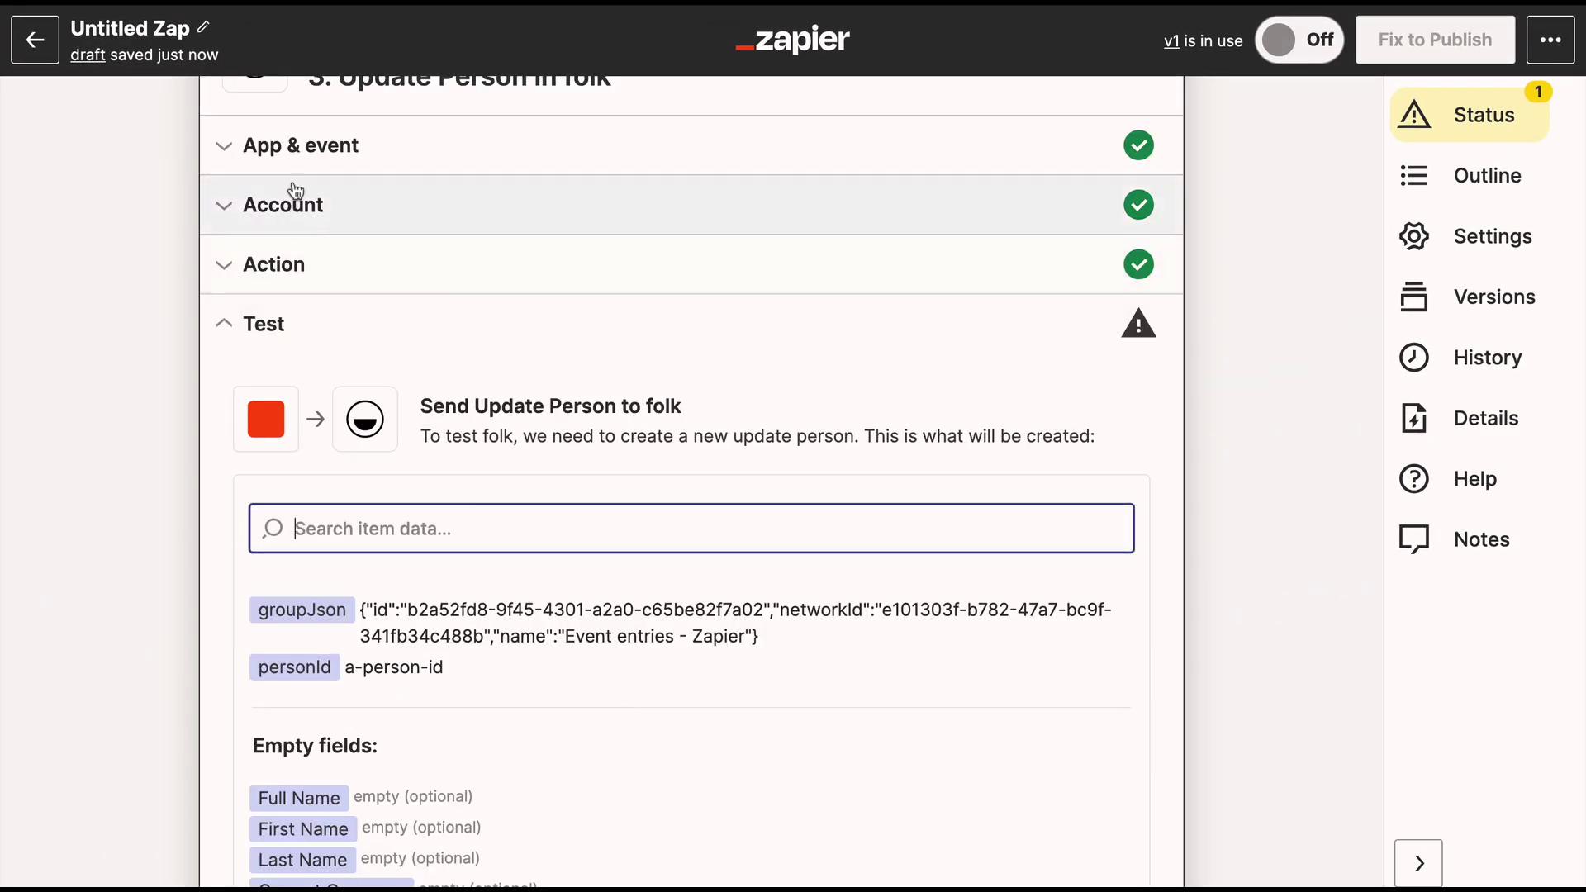
{"action": "left_click", "coordinate": [300, 146]}
{"action": "left_click", "coordinate": [388, 409]}
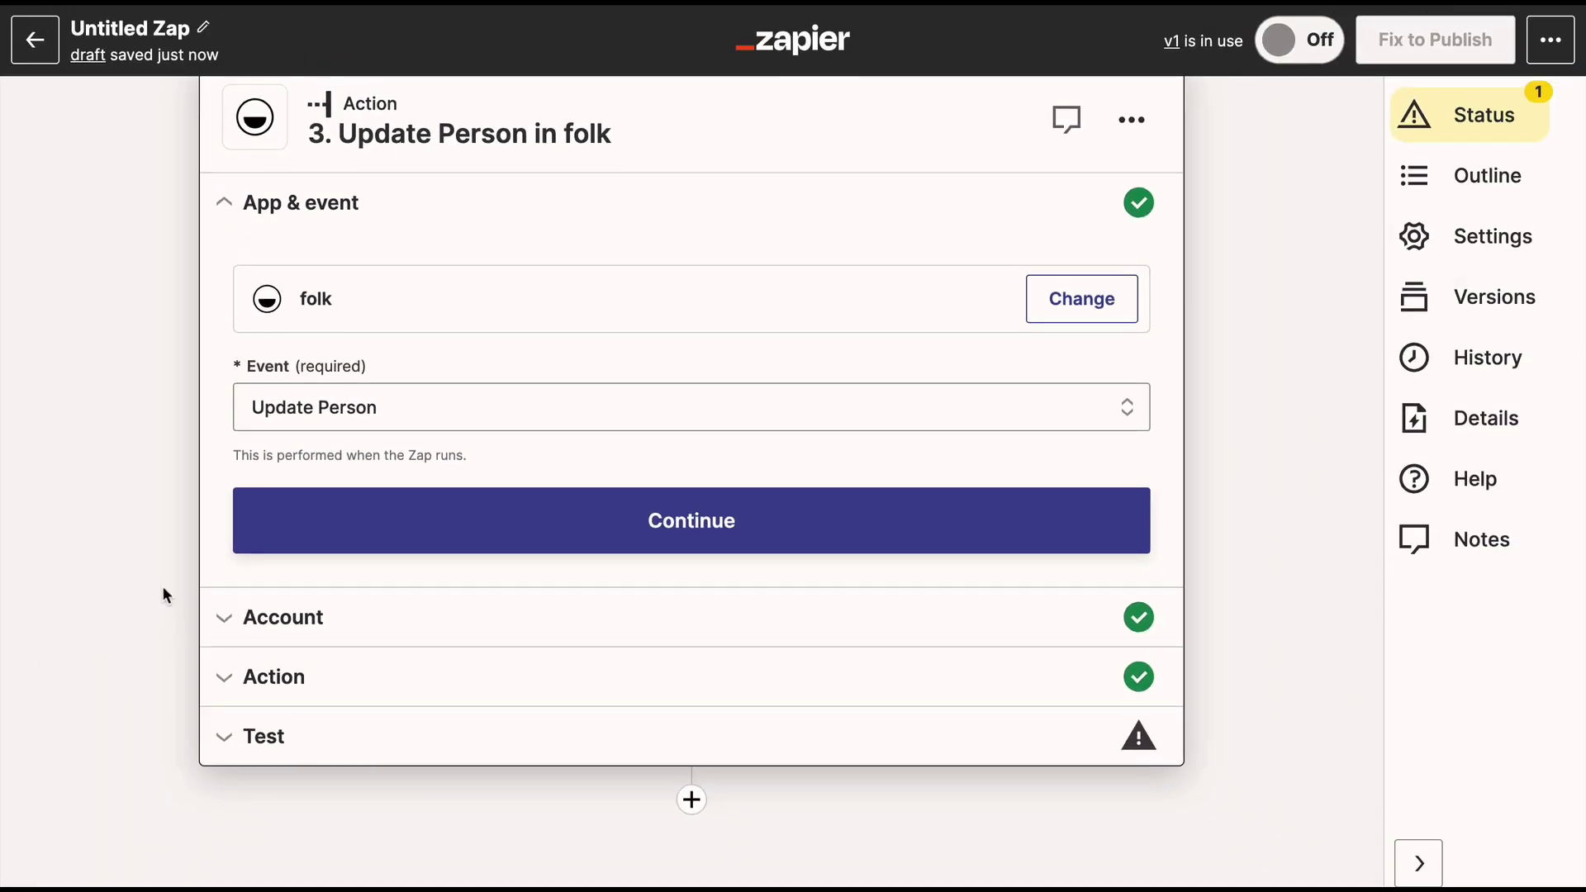
- Show the Update Person field settings, then list Find a Person's folk events again
{"action": "left_click", "coordinate": [296, 678]}
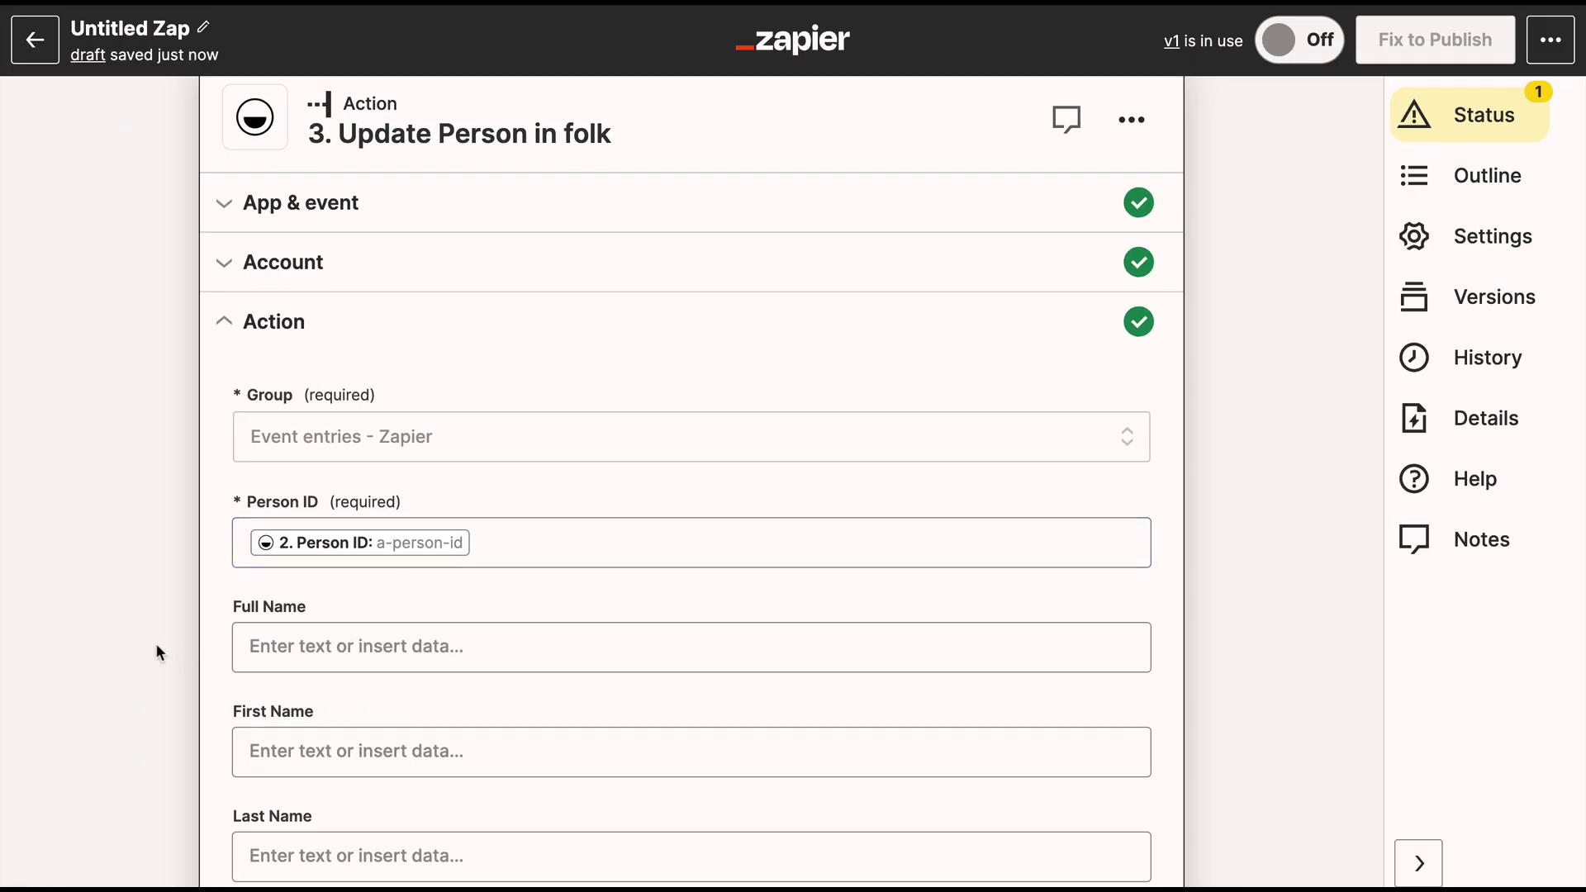
{"action": "scroll", "coordinate": [155, 644], "scroll_direction": "up", "scroll_amount": 5}
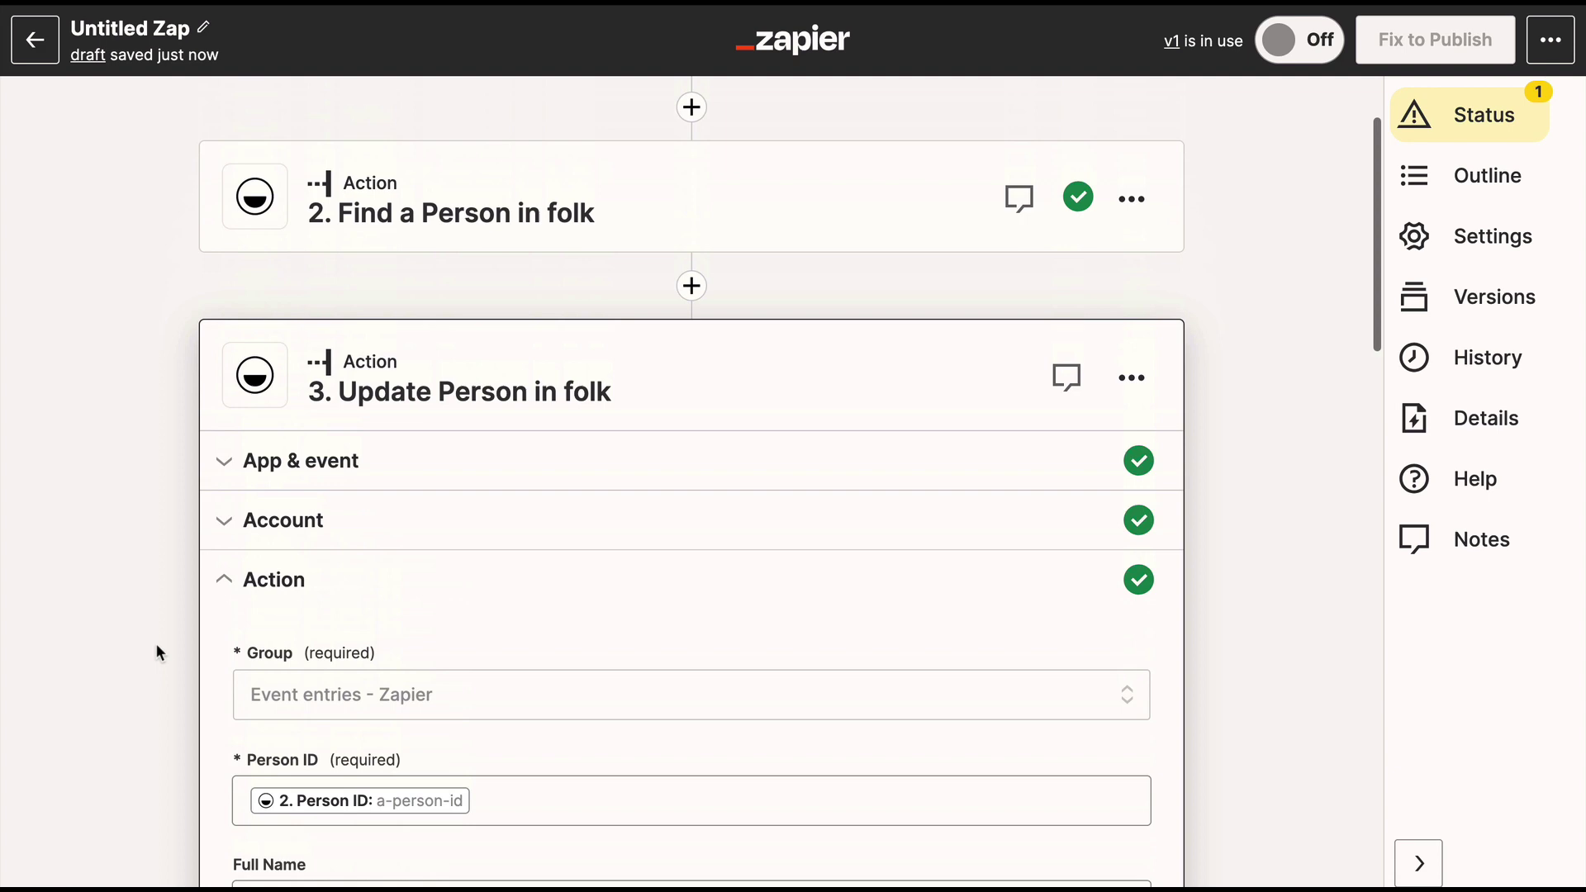
{"action": "scroll", "coordinate": [155, 643], "scroll_direction": "up", "scroll_amount": 5}
{"action": "left_click", "coordinate": [452, 349]}
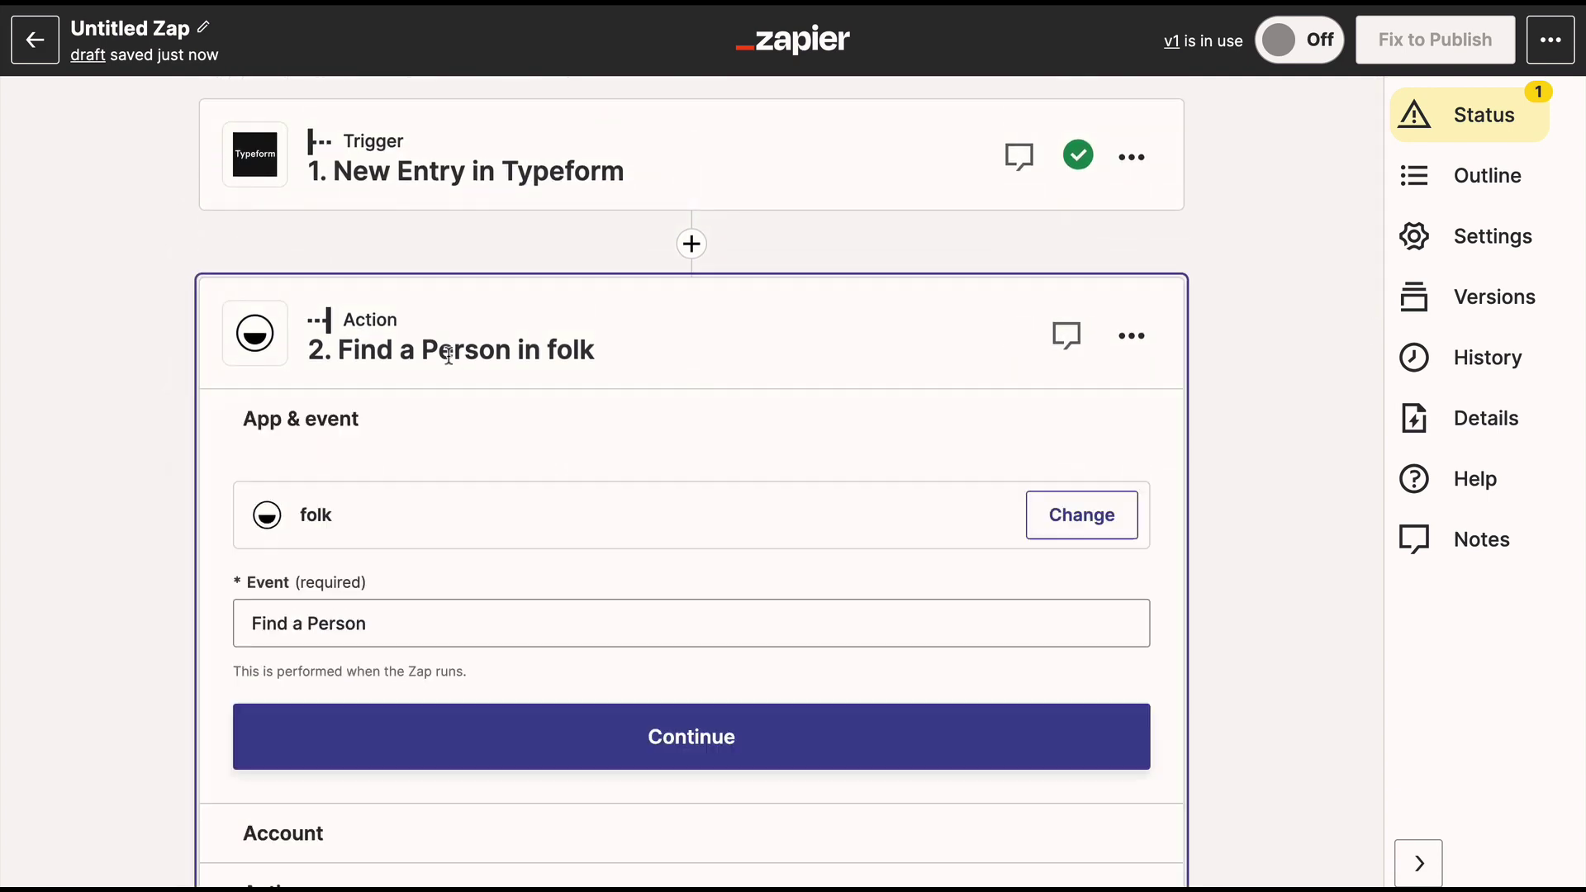
{"action": "left_click", "coordinate": [374, 623]}
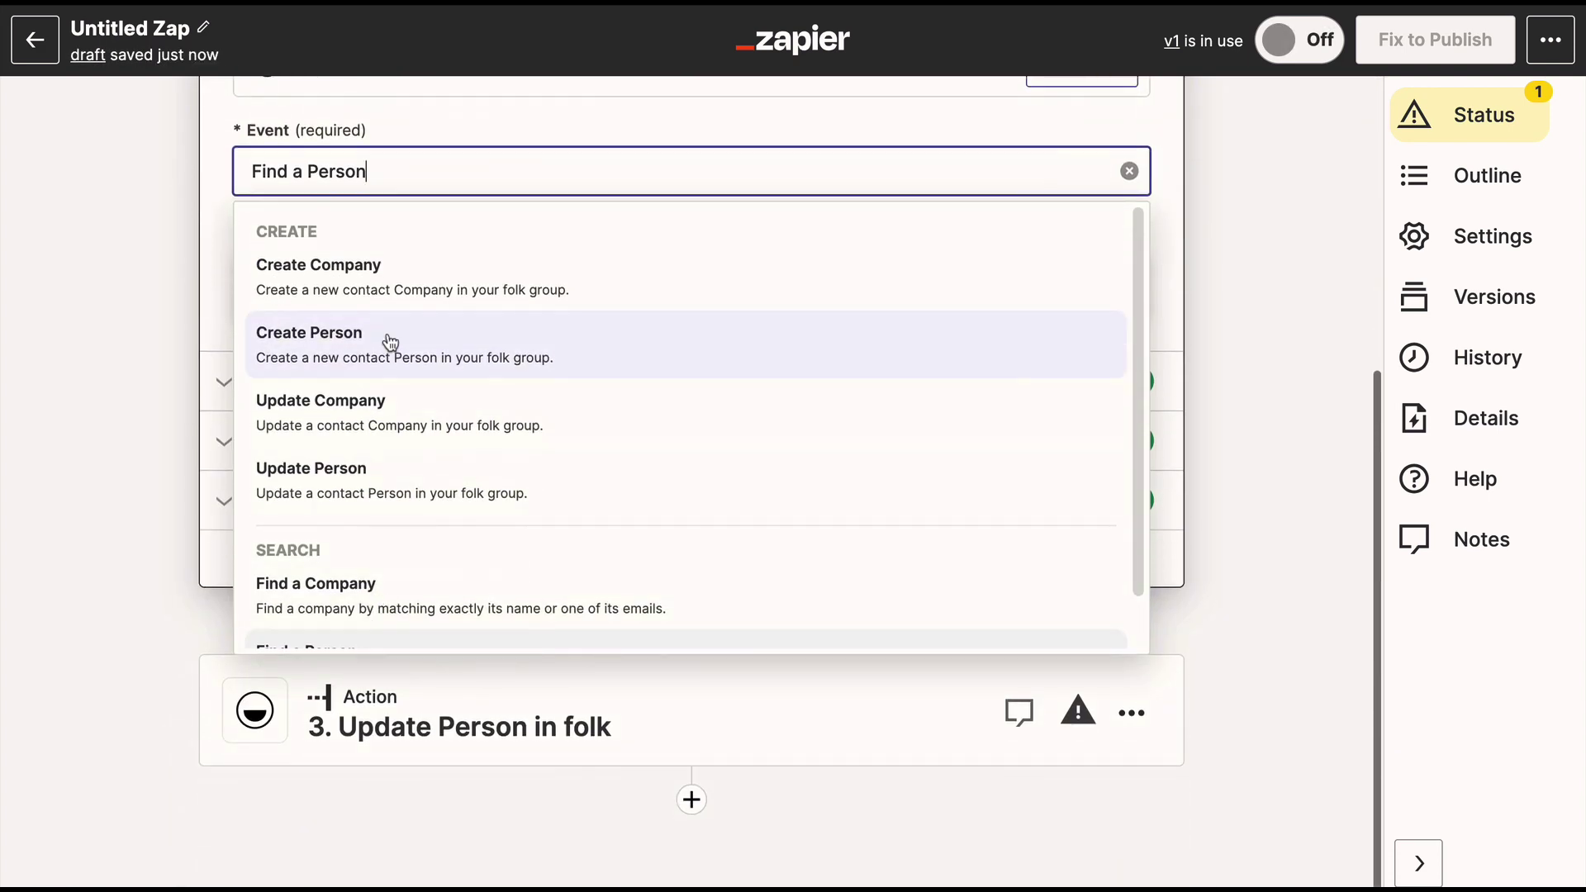